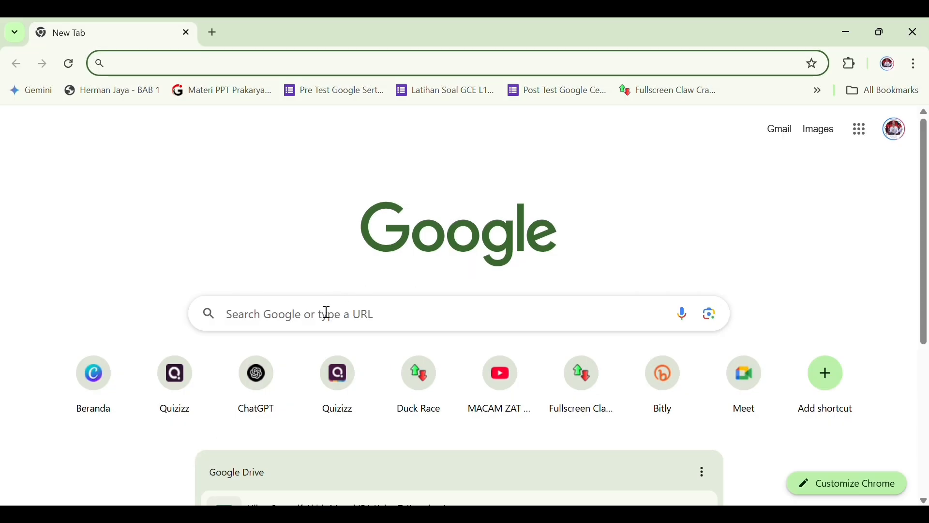
Search Google for "Quizizz" and open the Quizizz website.
click(380, 320)
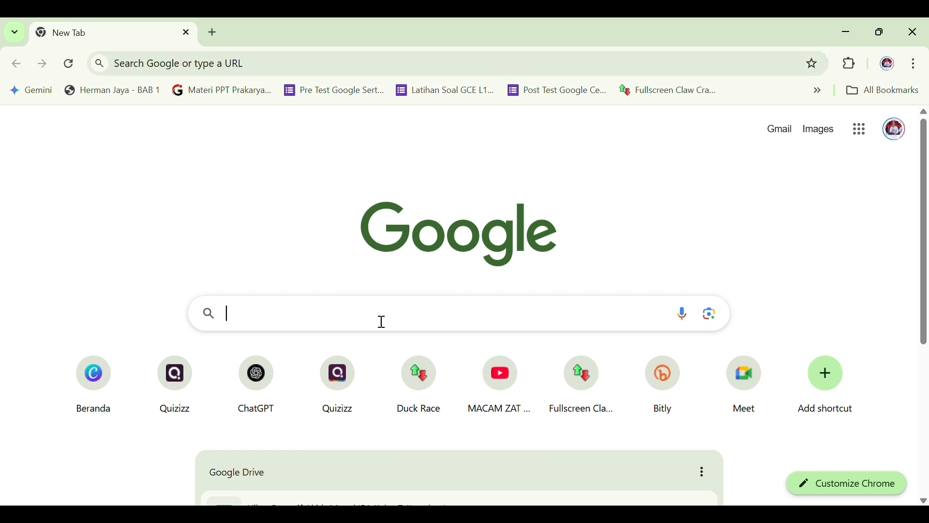
text(Q)
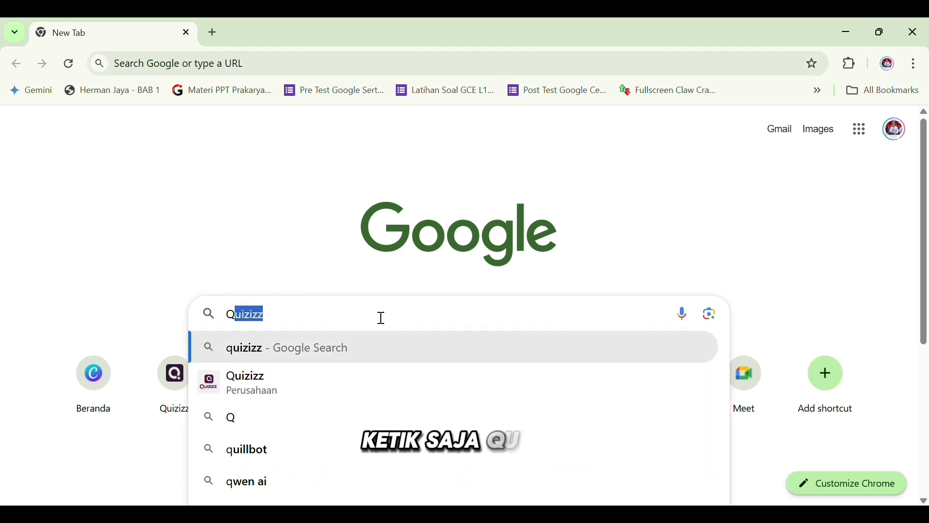
text(ui)
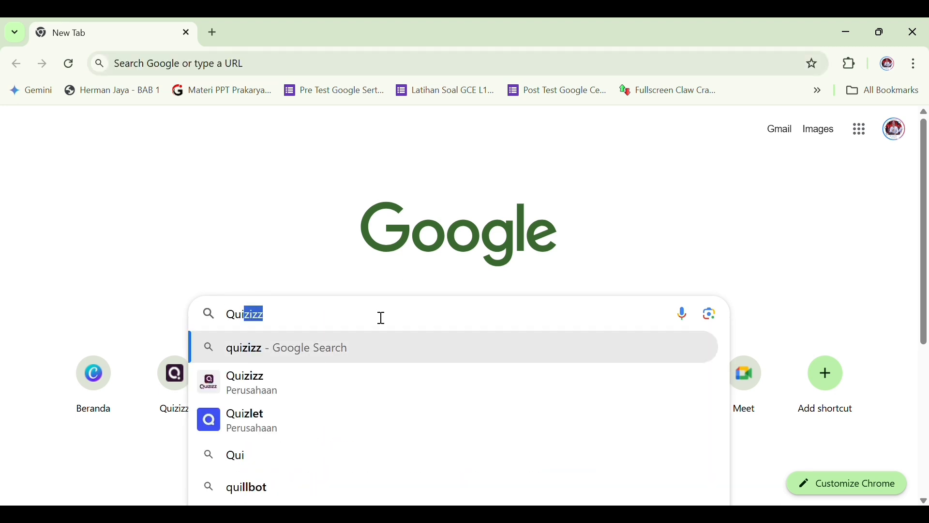
text(zizz)
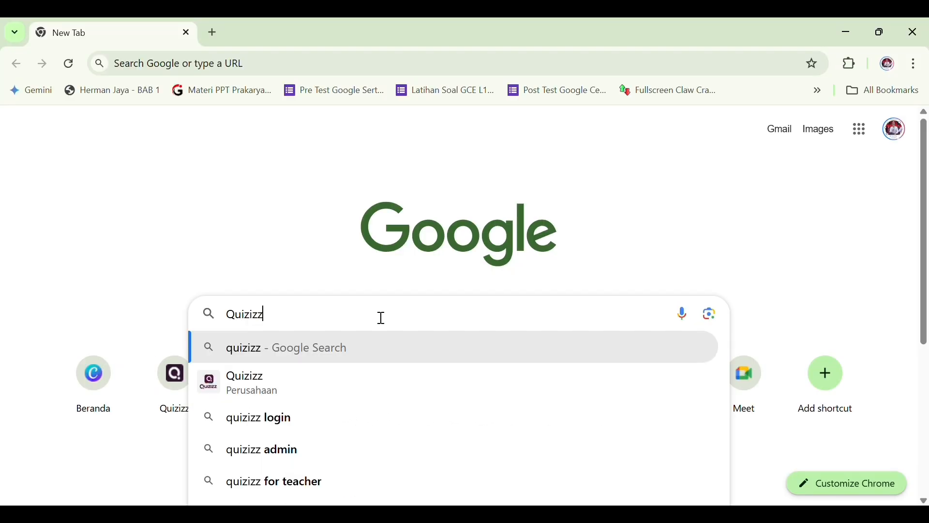
key(Return)
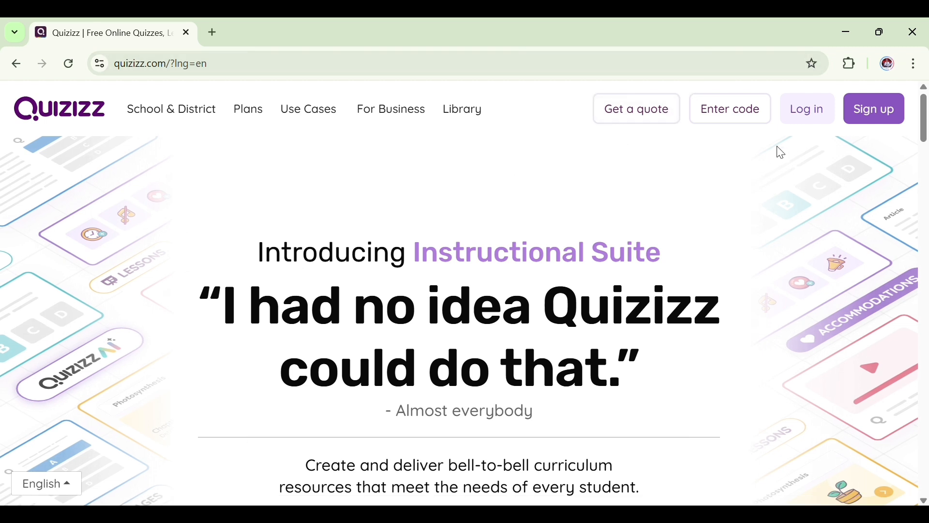
Log in to Quizizz with Akun belajar.id, filling in the account's e-mail address.
click(801, 118)
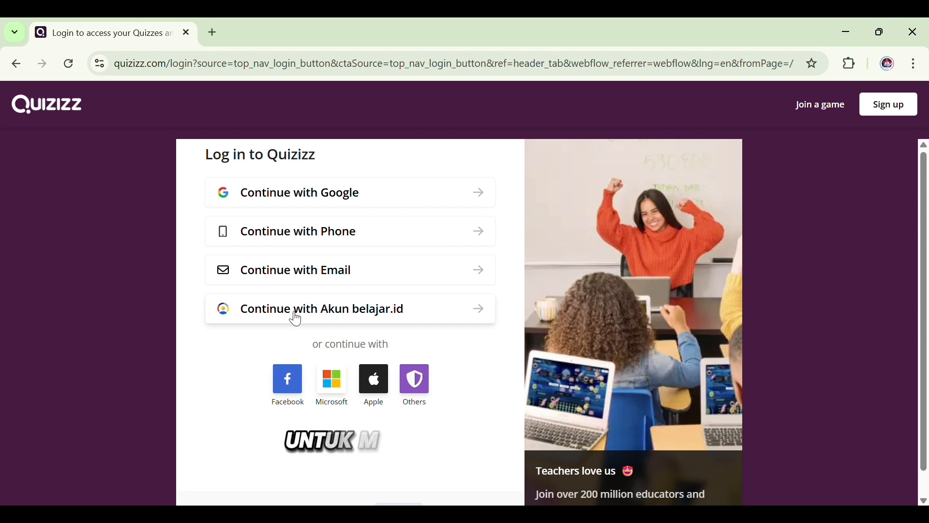
click(382, 315)
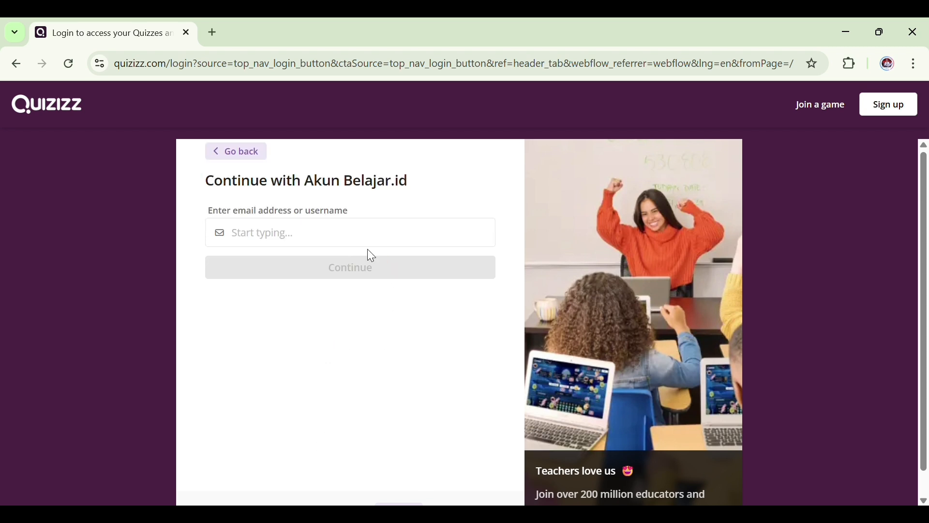
click(355, 243)
click(338, 274)
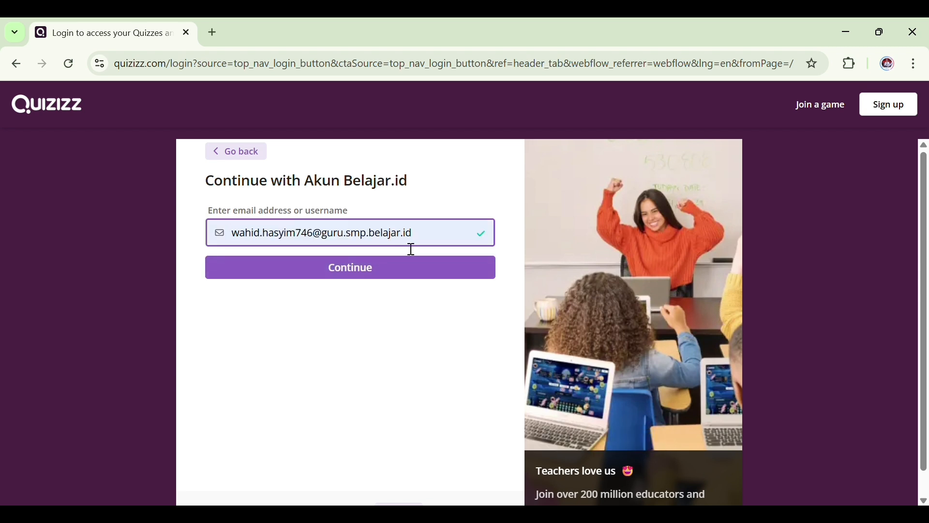
drag(419, 244, 376, 245)
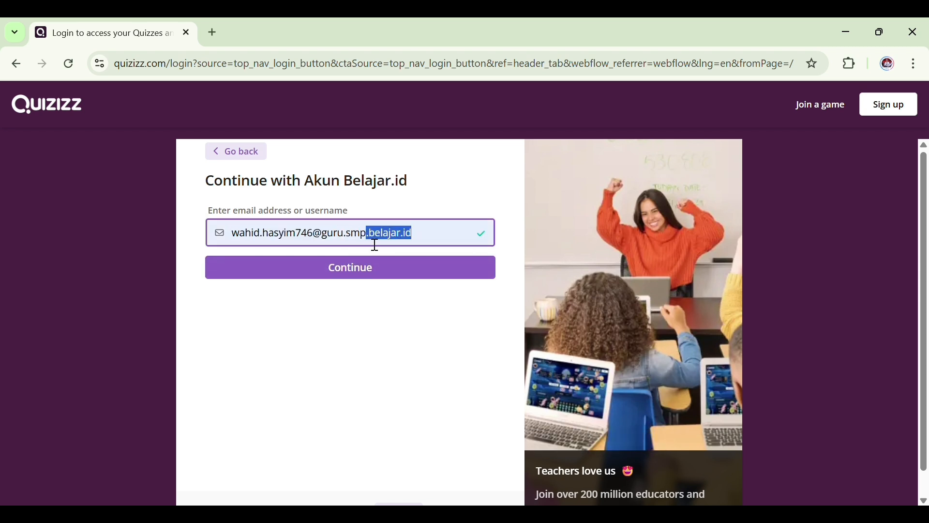
click(424, 240)
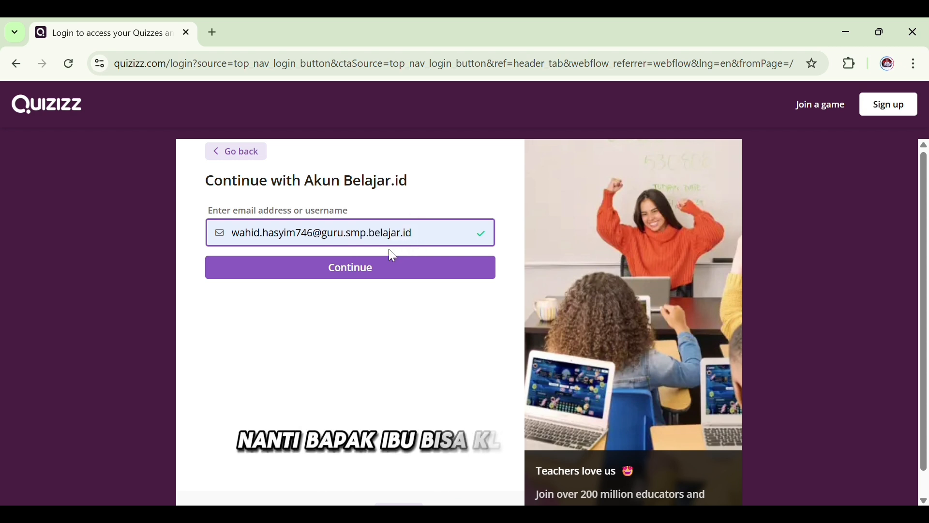
click(375, 274)
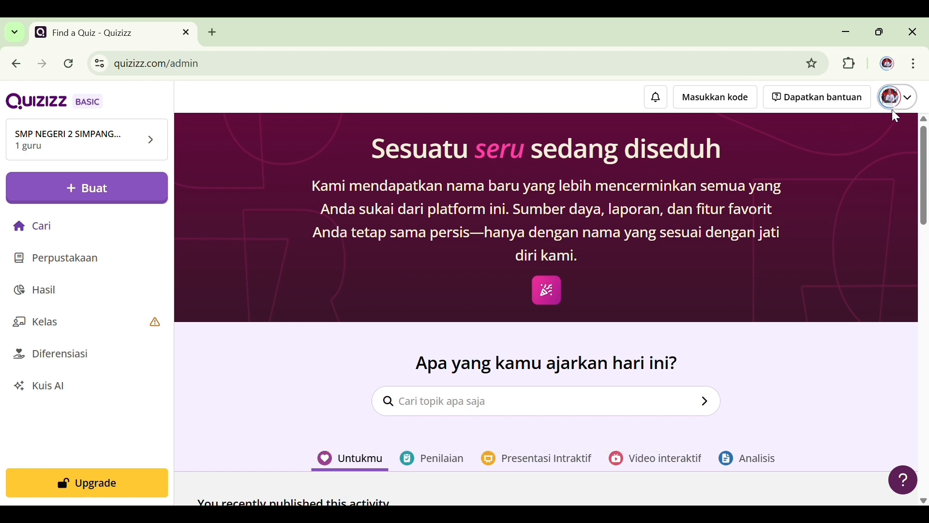
click(912, 103)
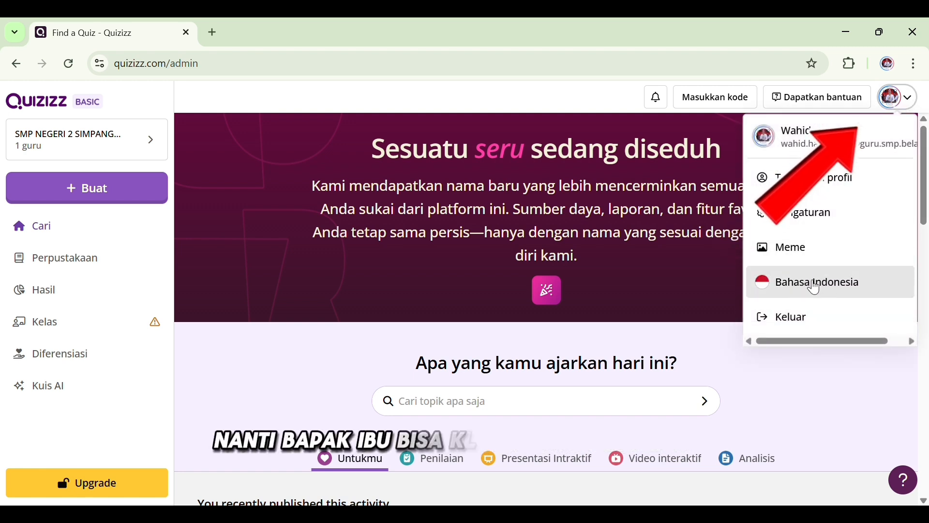
click(813, 284)
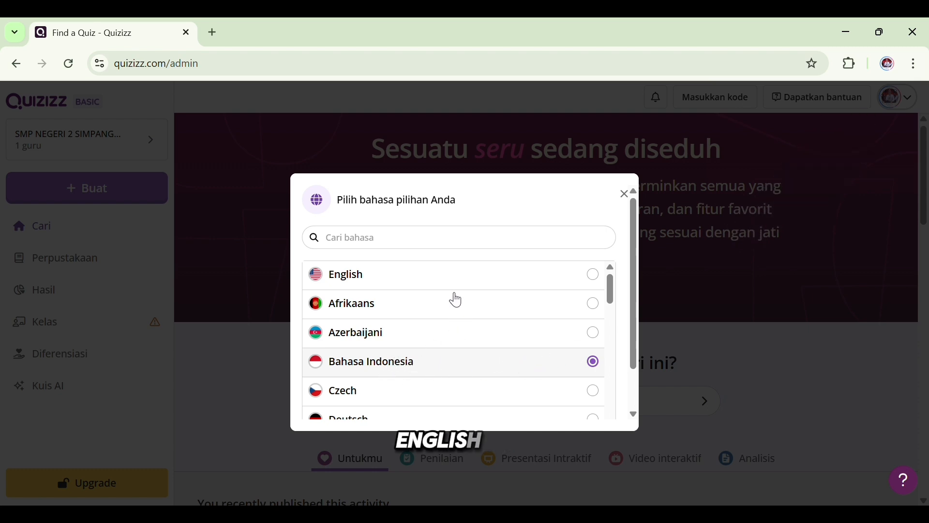
click(580, 280)
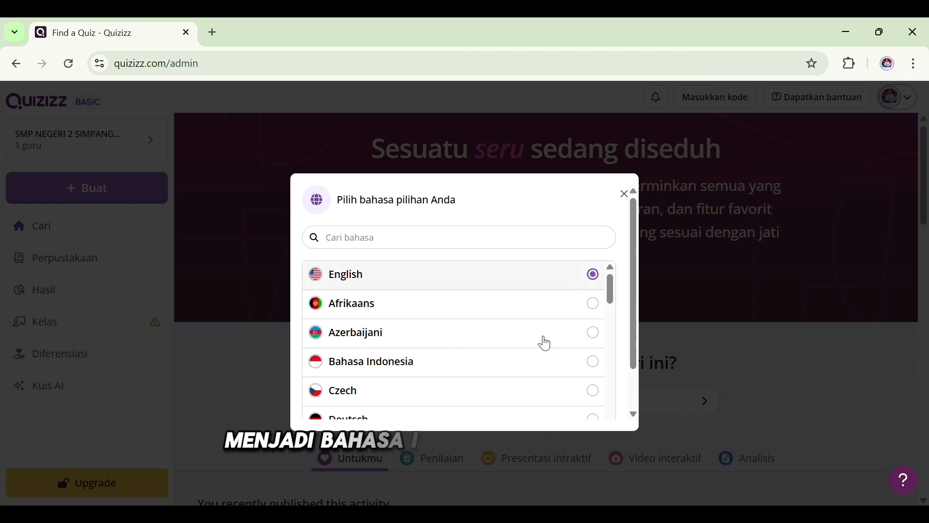
click(529, 359)
scroll(615, 307, down, 1)
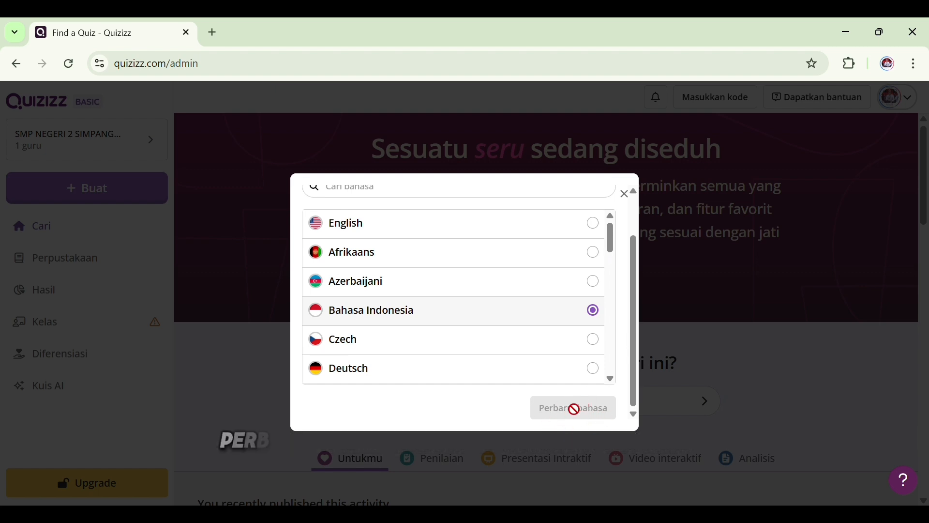
click(594, 283)
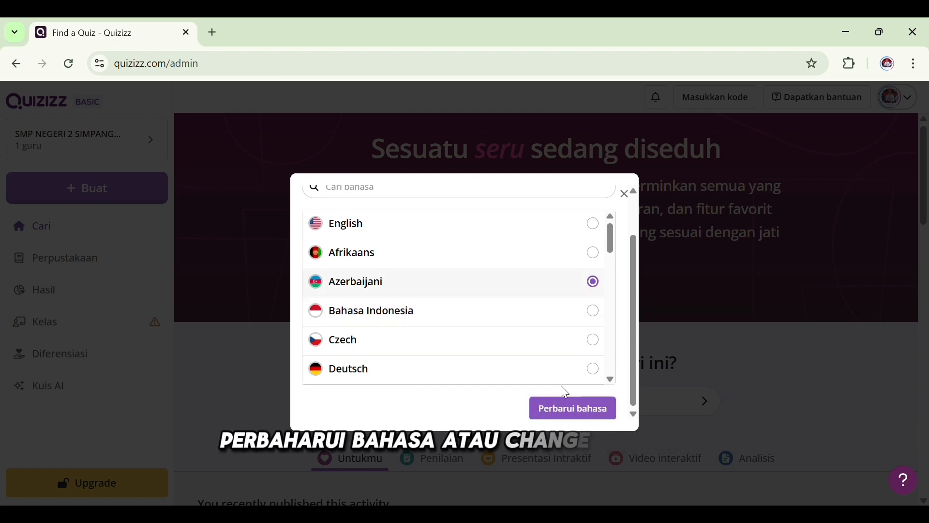
click(596, 316)
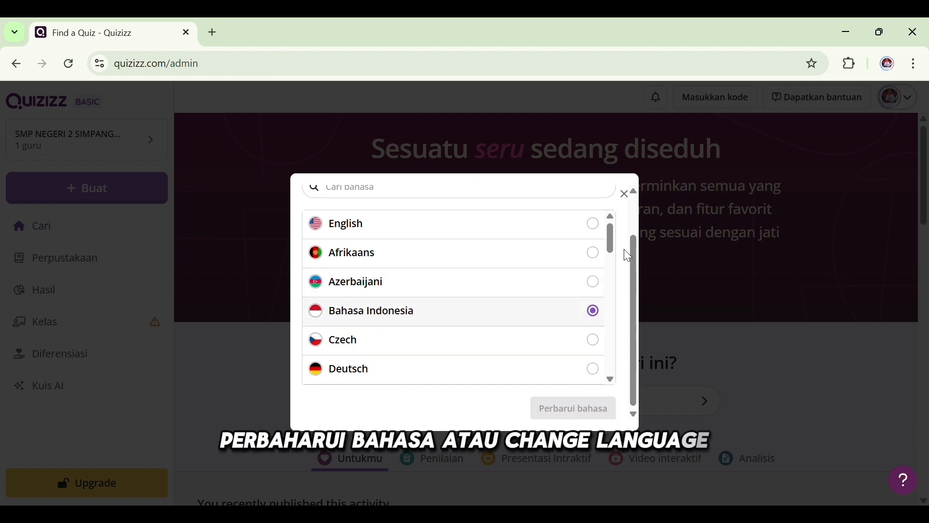
click(627, 195)
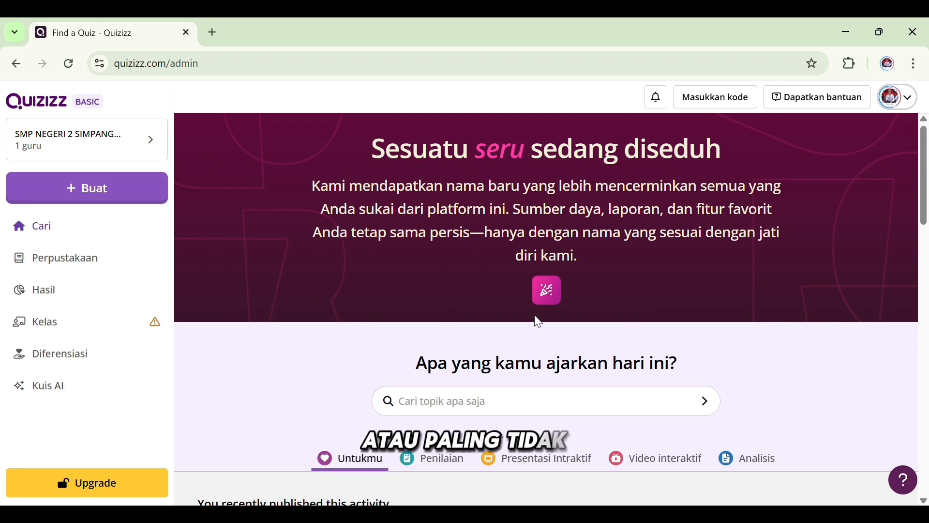
scroll(539, 322, down, 3)
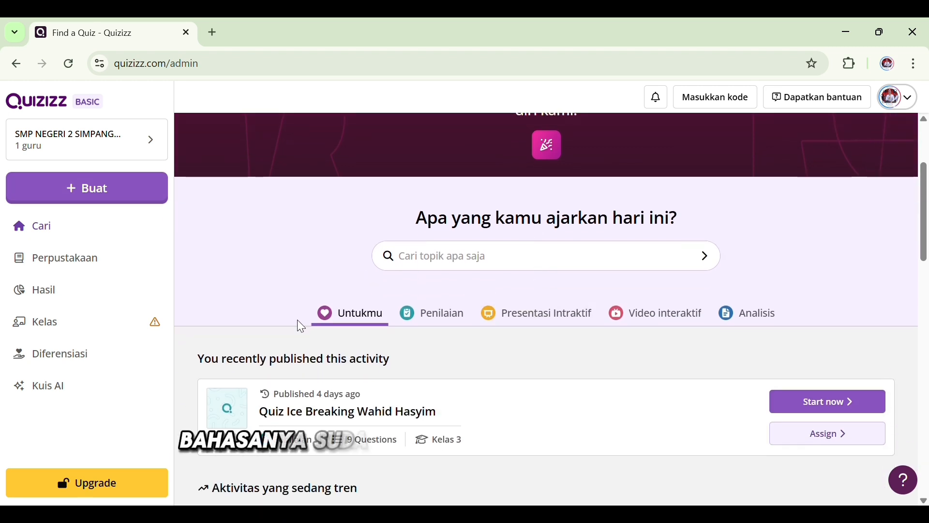
scroll(410, 352, down, 3)
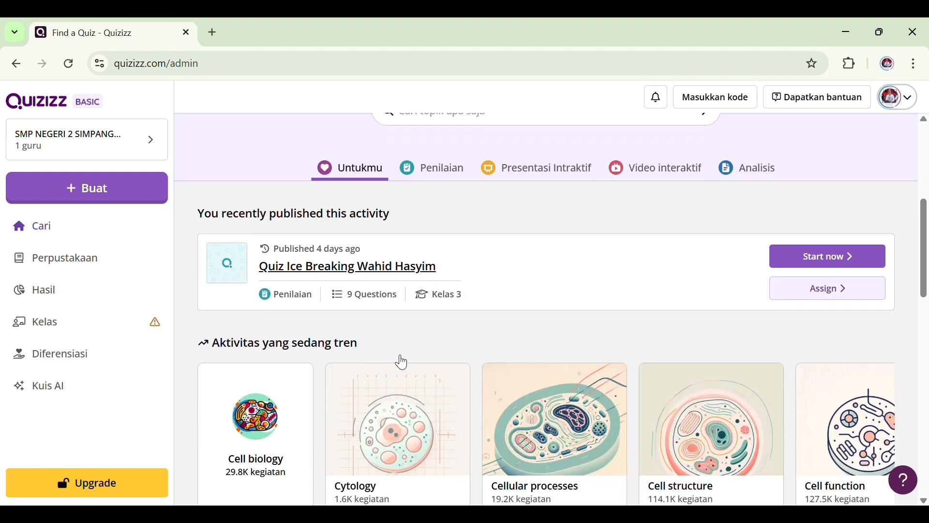
scroll(307, 358, down, 3)
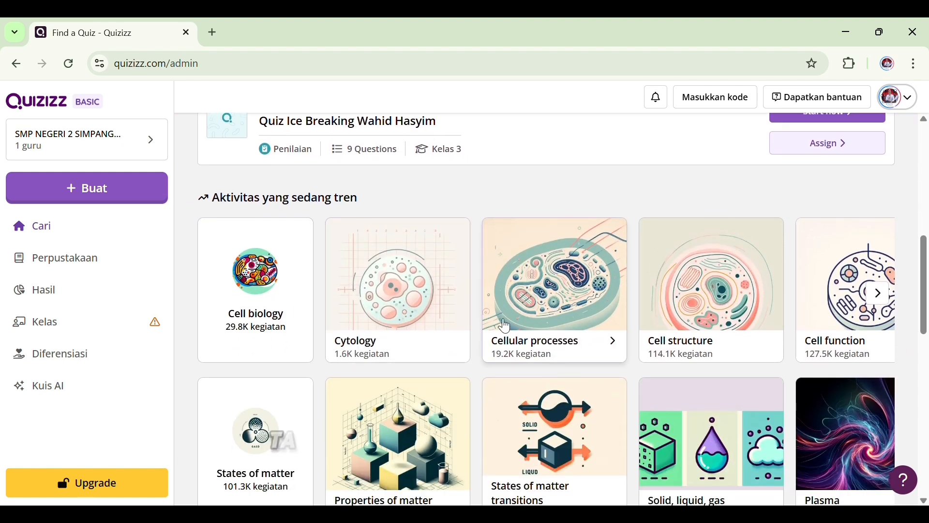
scroll(567, 331, down, 3)
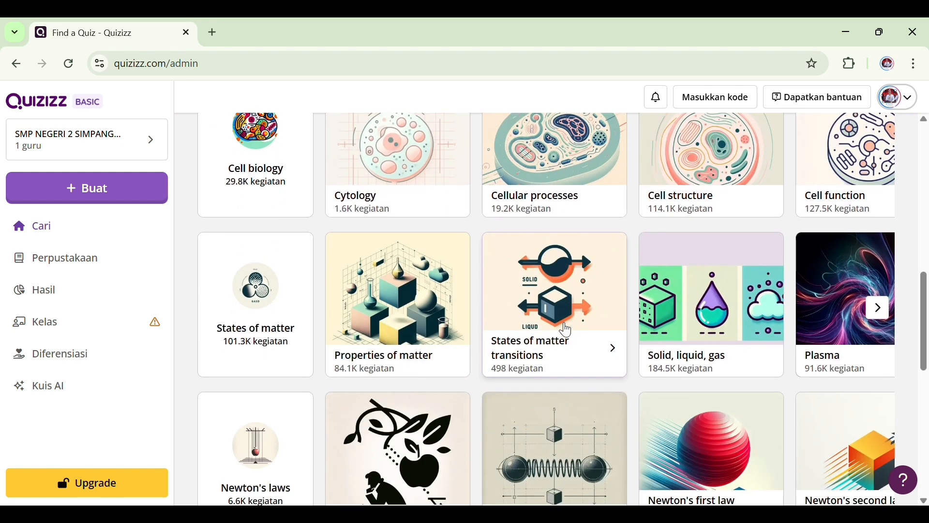
scroll(567, 331, down, 9)
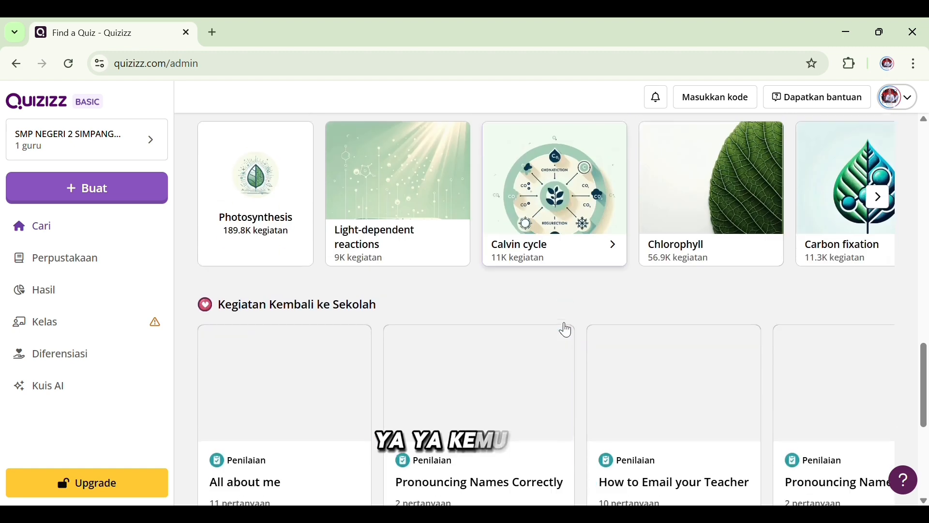
scroll(388, 279, up, 15)
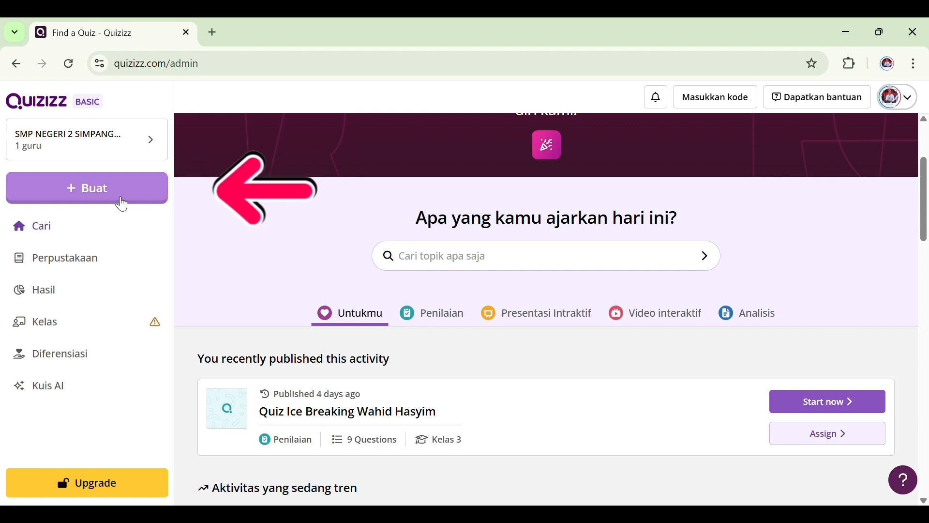
Create a new activity of the Penilaian type, using the Buat dari awal option.
click(121, 203)
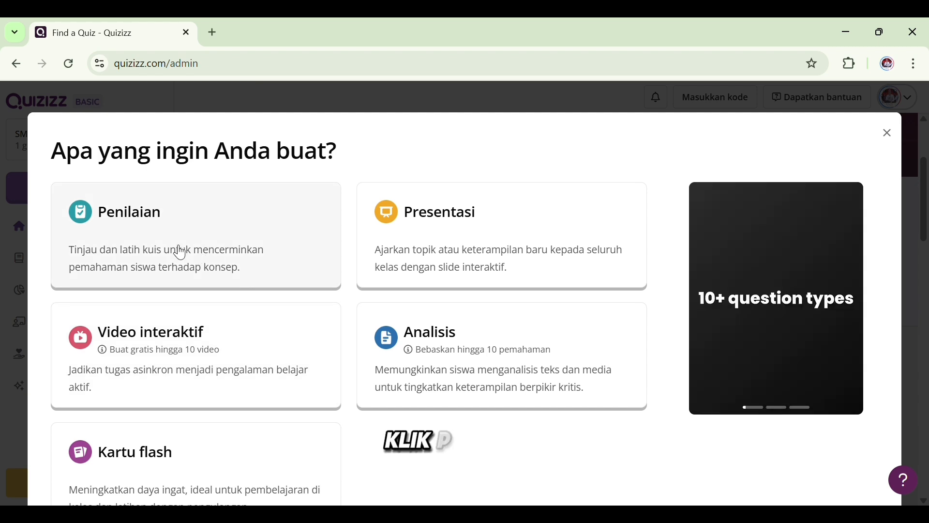
click(180, 252)
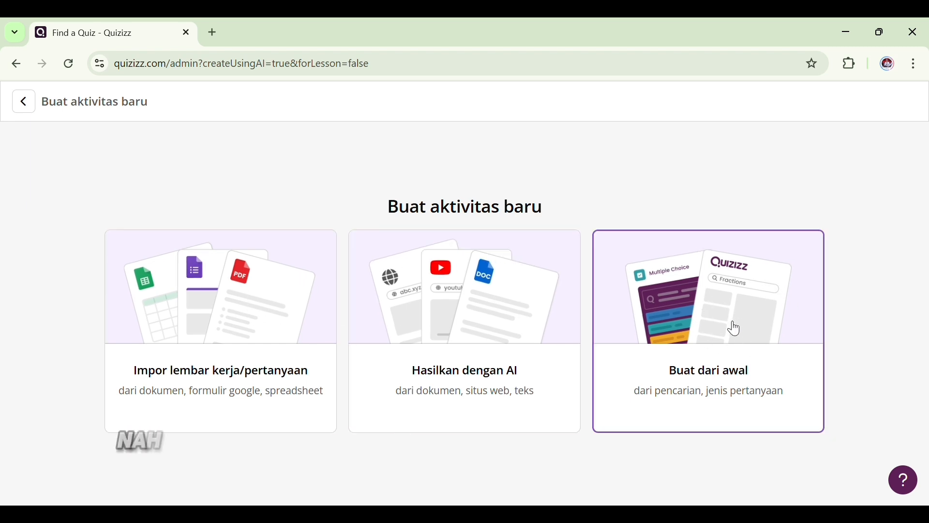
click(713, 317)
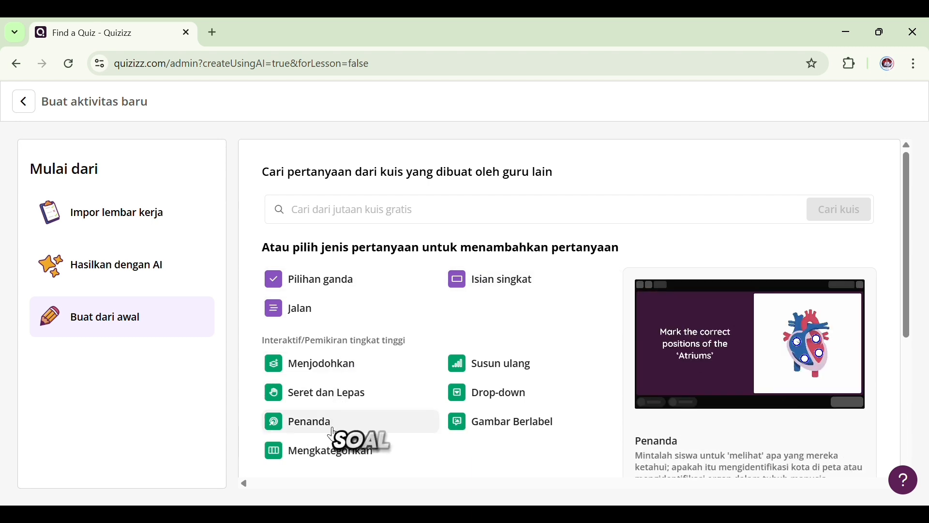
Review the available question types and add a Pilihan ganda question to the assessment.
scroll(457, 419, down, 2)
scroll(459, 420, down, 4)
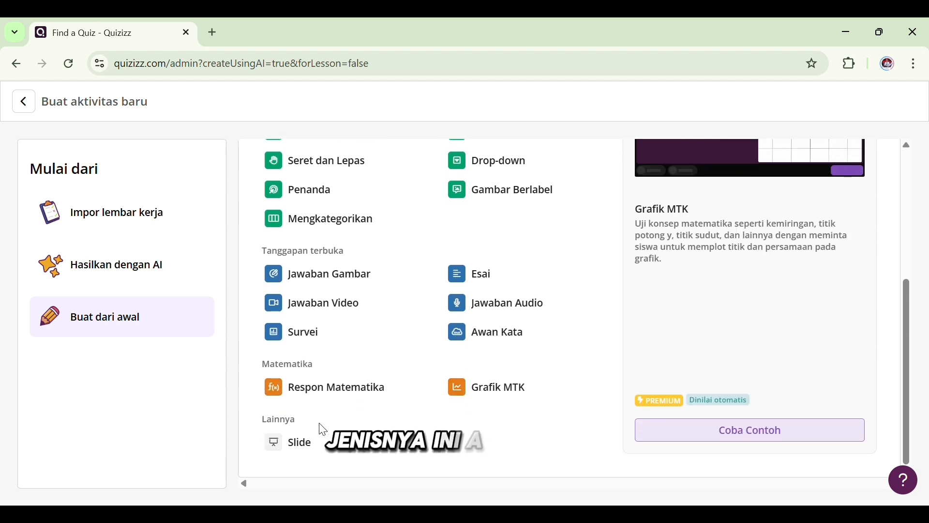
scroll(547, 348, up, 4)
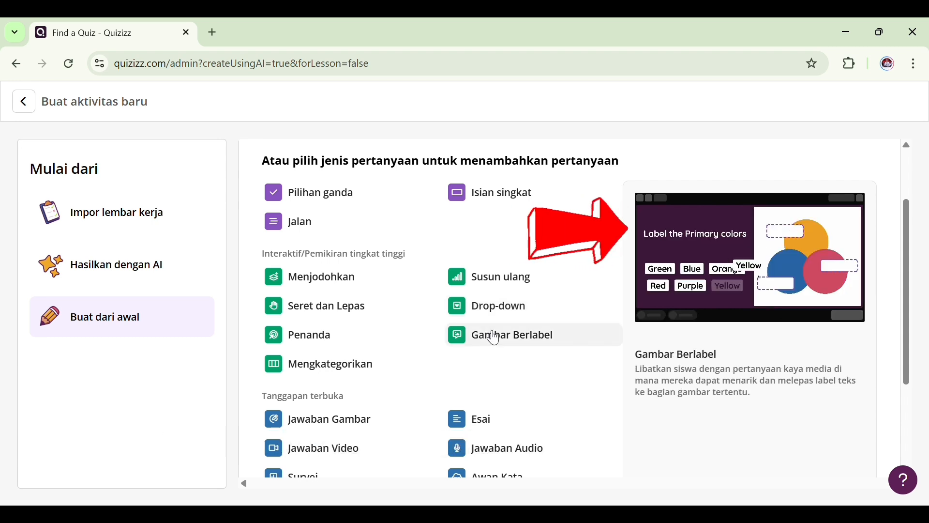
scroll(355, 370, down, 2)
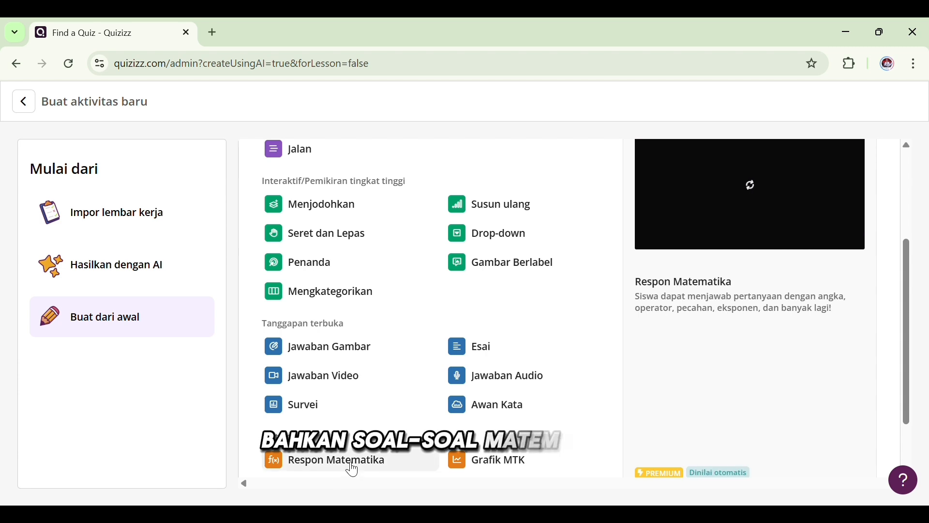
scroll(527, 460, down, 1)
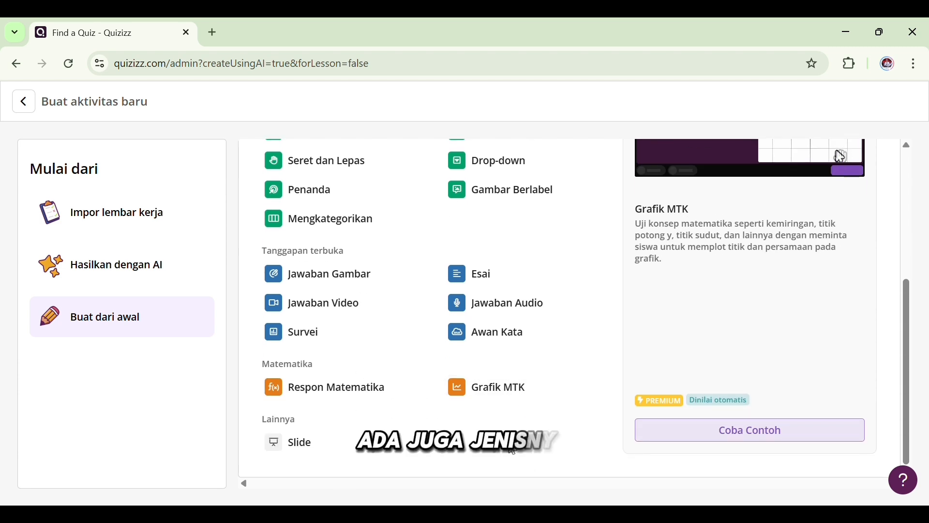
scroll(523, 428, up, 5)
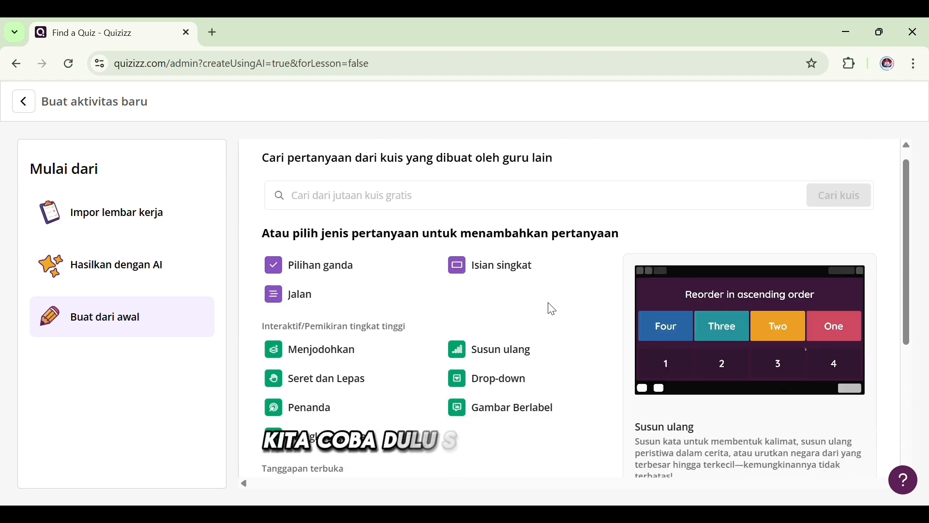
click(358, 268)
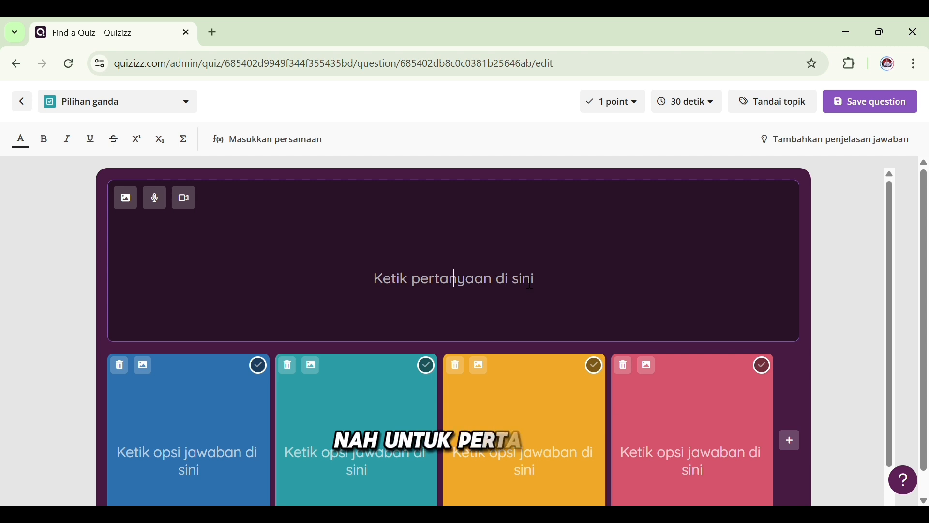
Enter "Bagaimana Perasaan kamu saat ini?" as the question text.
text(Bag)
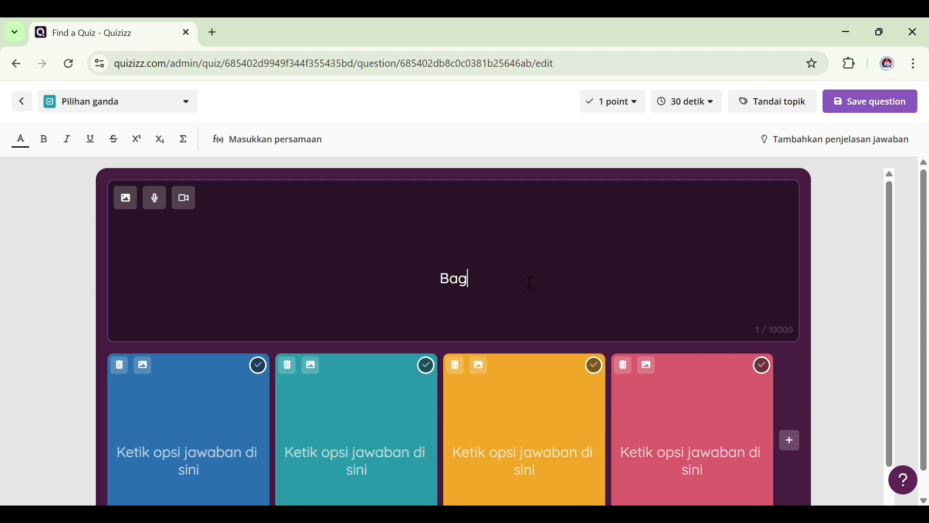
text(au)
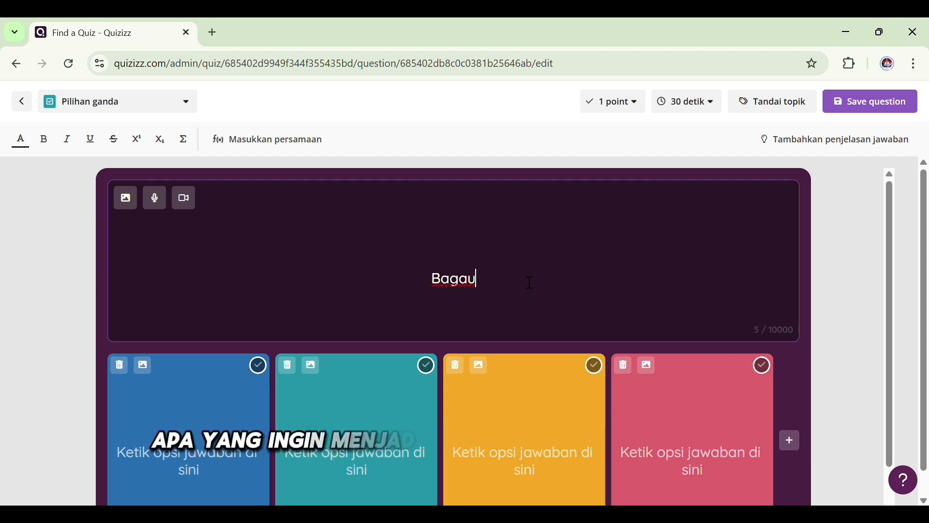
key(BackSpace)
text(imana )
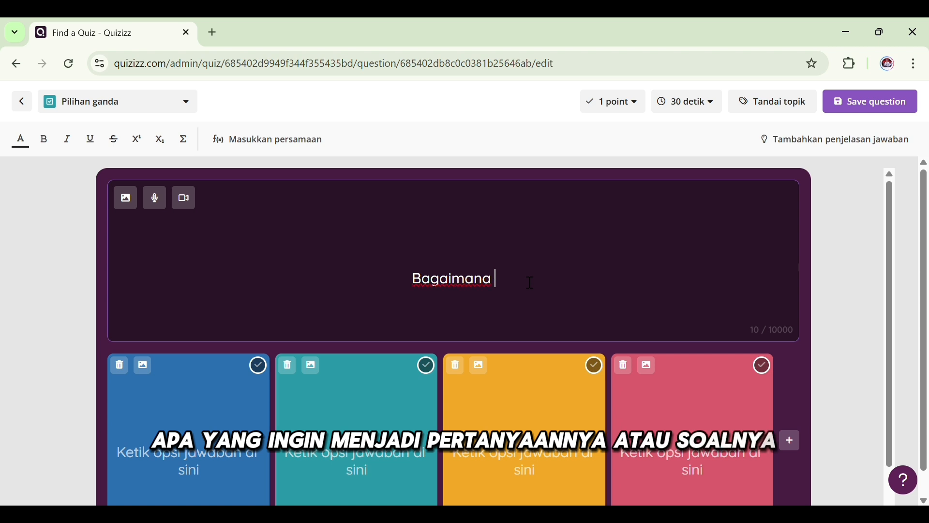
text(Perasa)
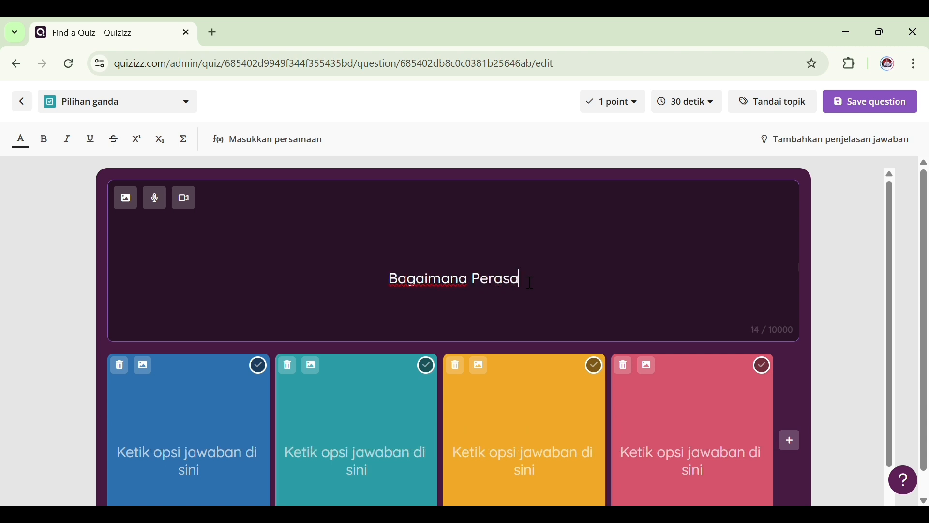
text(an kamu )
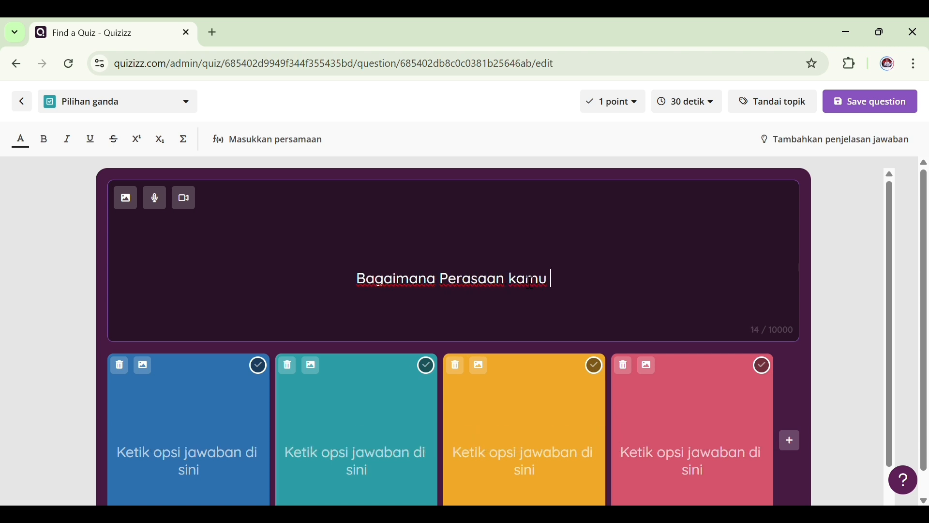
text(saat ini)
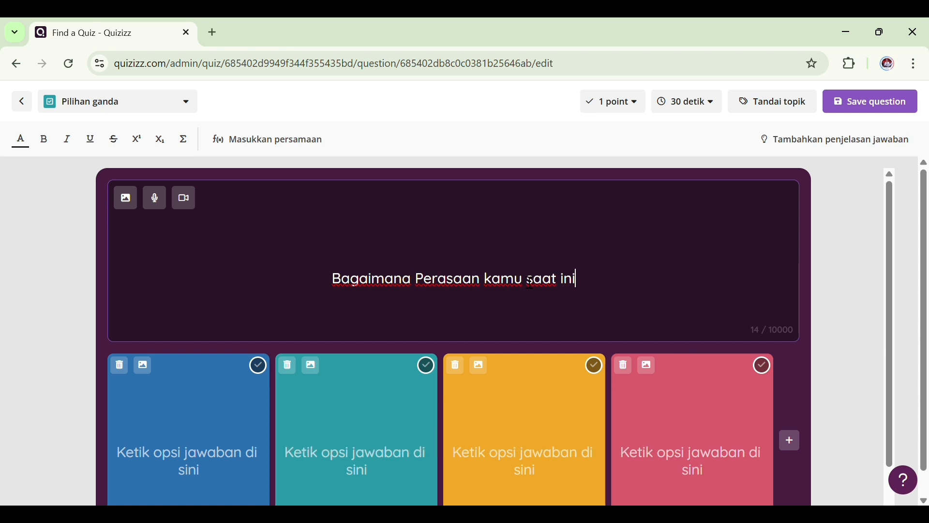
text(?)
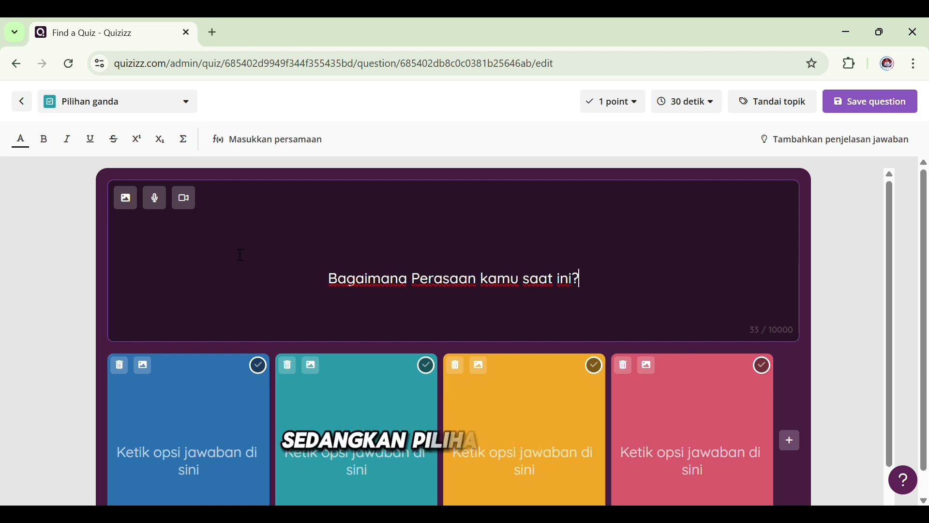
Fill in the four answer options with Senang, Sedih, Galau and Marah.
scroll(241, 255, down, 1)
click(193, 409)
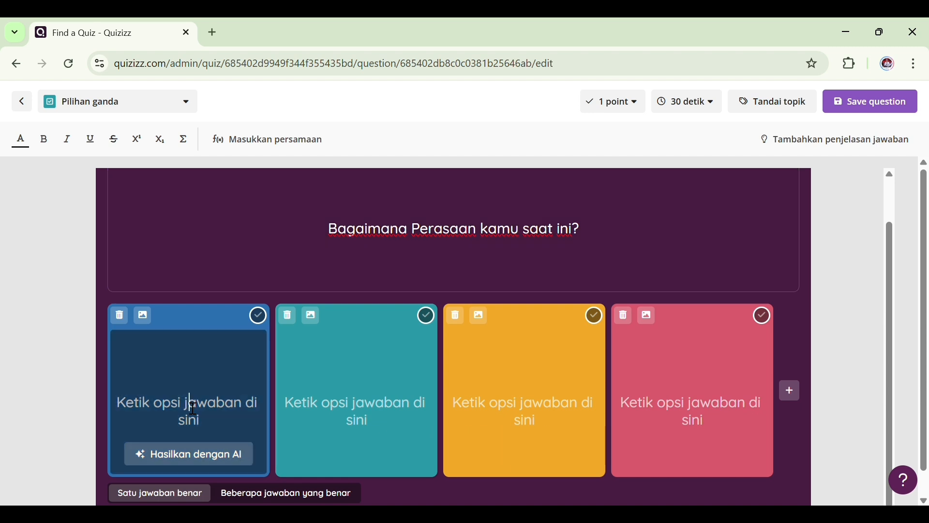
text(Senang)
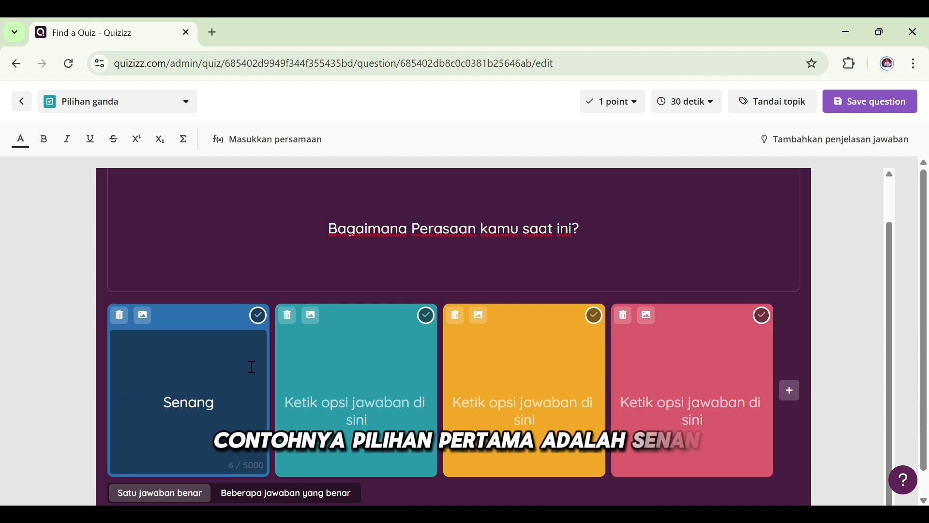
click(385, 425)
text(Seduh)
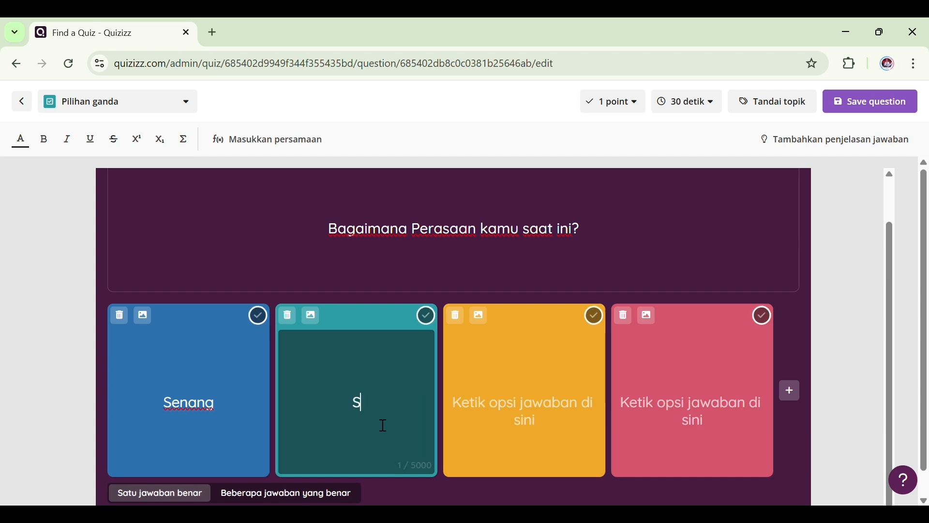
key(BackSpace)
key(BackSpace)
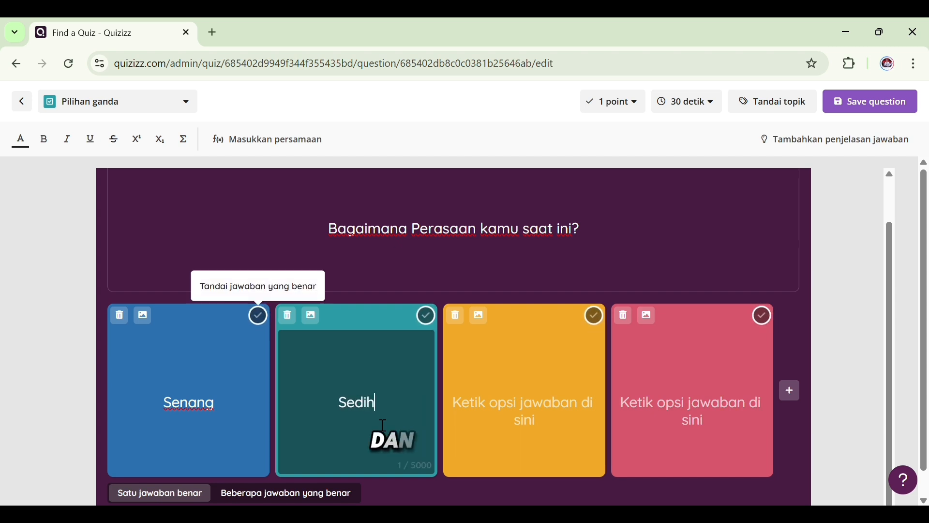
click(496, 415)
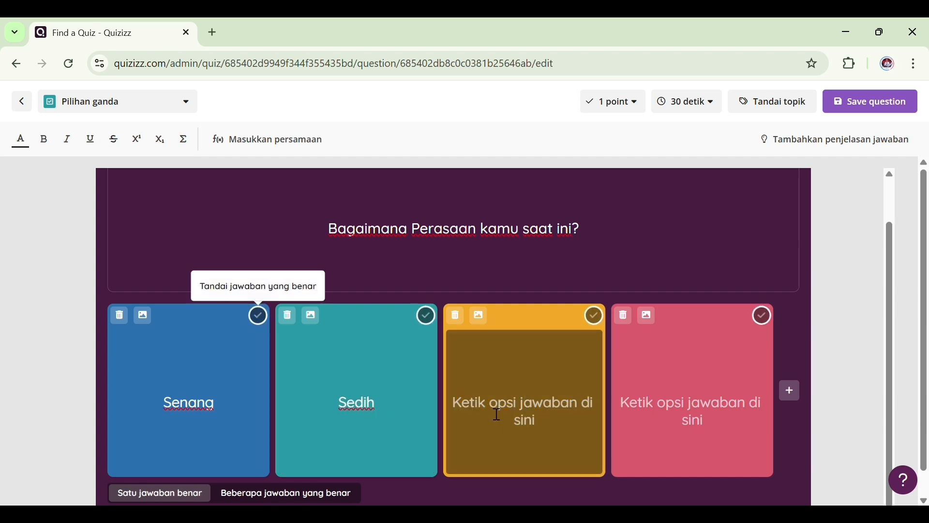
text(Galau)
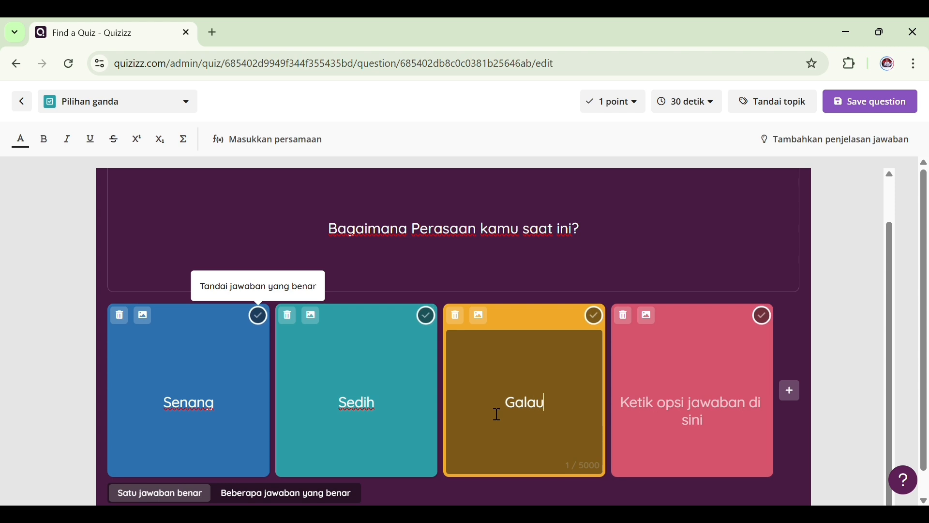
click(713, 418)
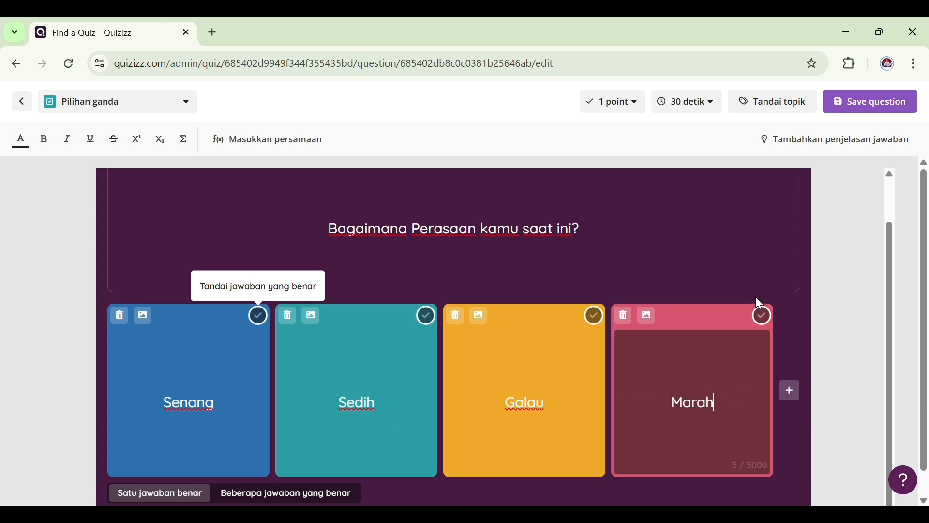
click(761, 270)
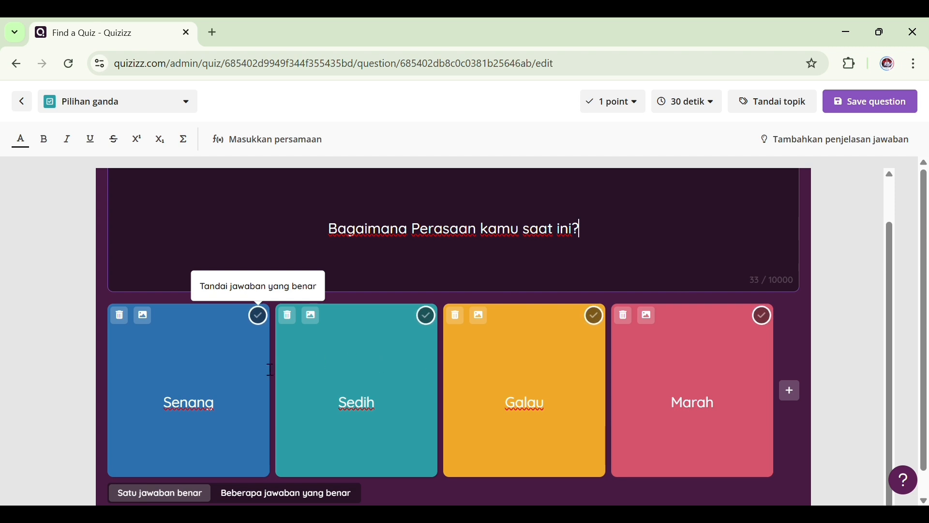
Mark Senang, Sedih and Galau in turn as the question's single correct answer.
click(260, 320)
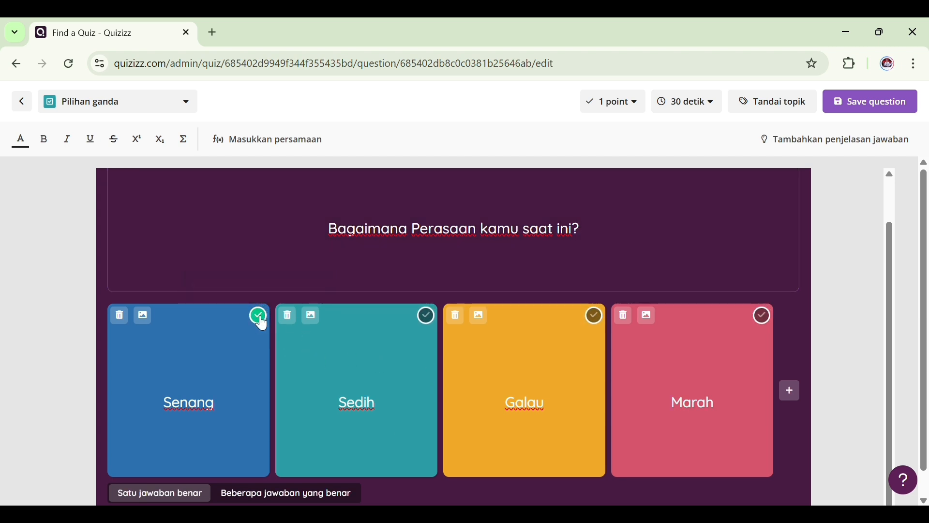
click(427, 316)
click(598, 317)
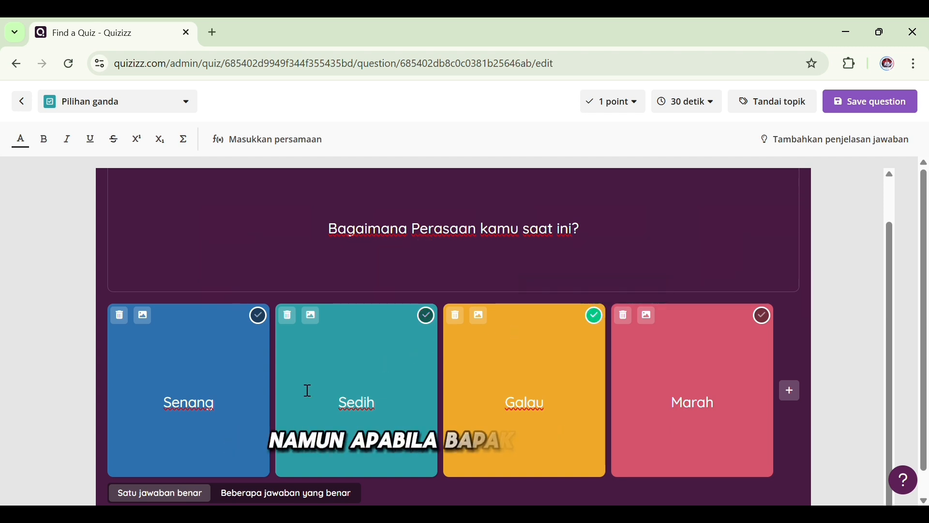
Mark Sedih as correct in the Beberapa jawaban yang benar mode and return the question to Satu jawaban benar.
click(299, 492)
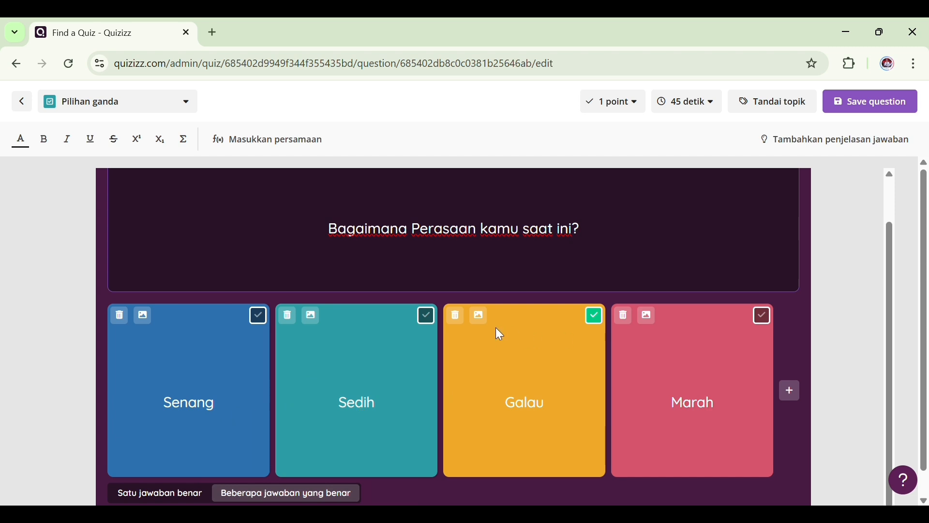
click(428, 320)
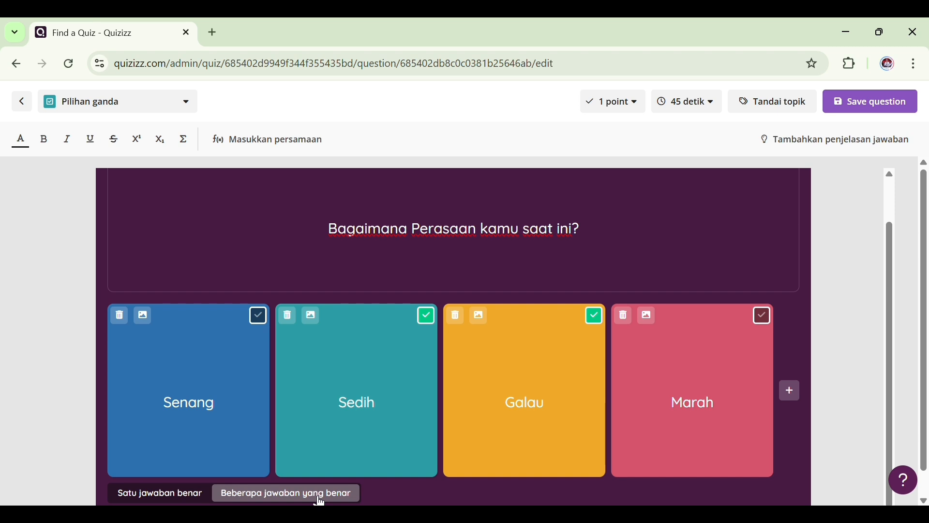
click(167, 496)
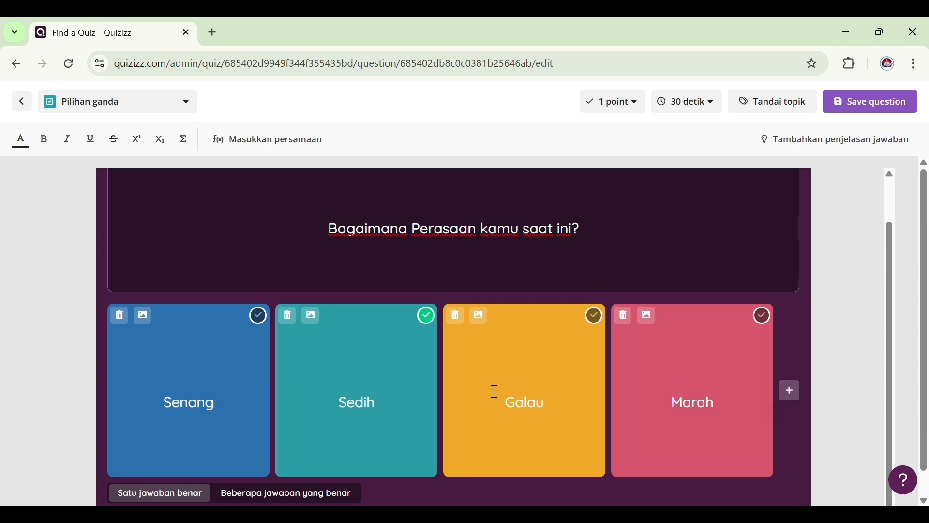
Add a fifth answer option, and delete both it and the Marah option.
click(789, 393)
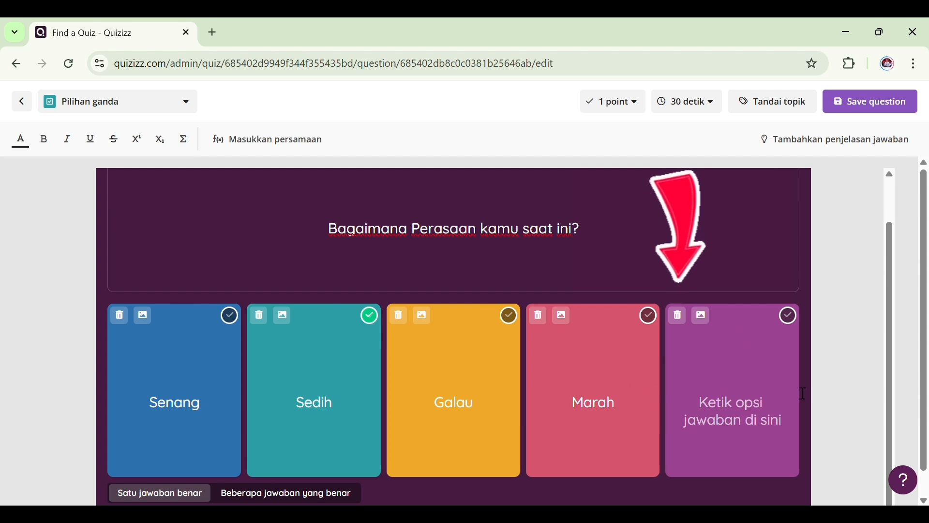
scroll(803, 395, down, 1)
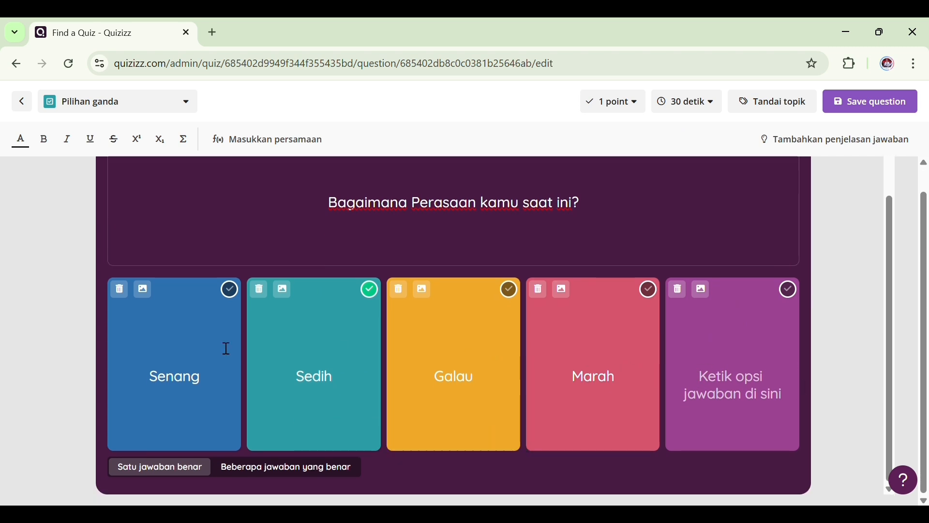
click(678, 290)
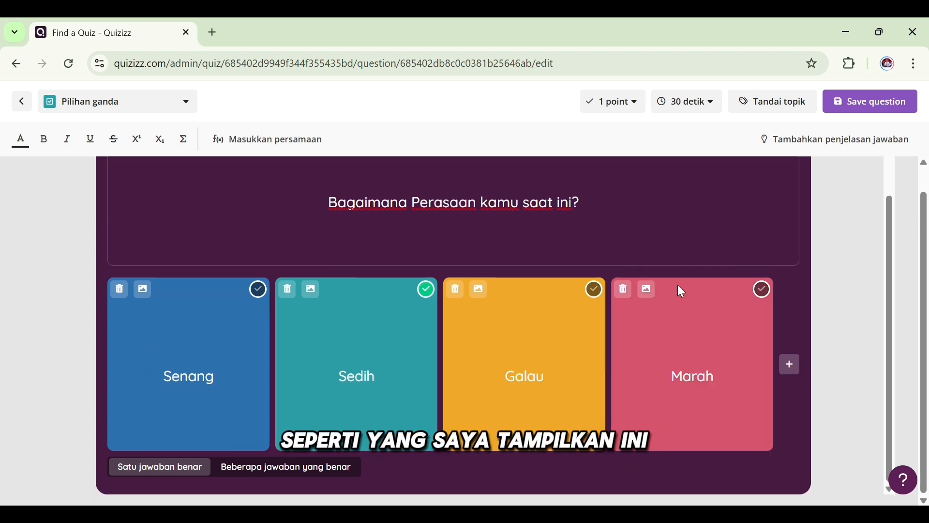
click(626, 290)
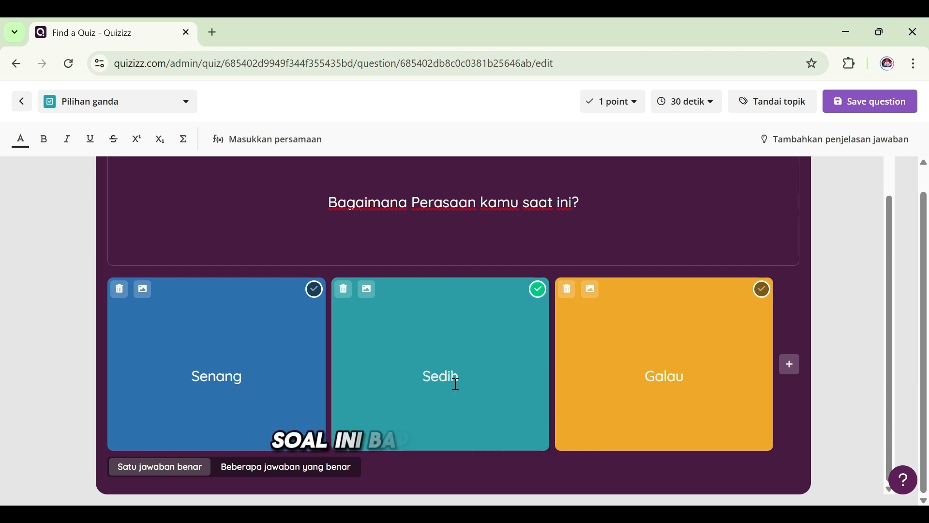
Review the point values and answer-time settings available for the question.
scroll(587, 334, up, 1)
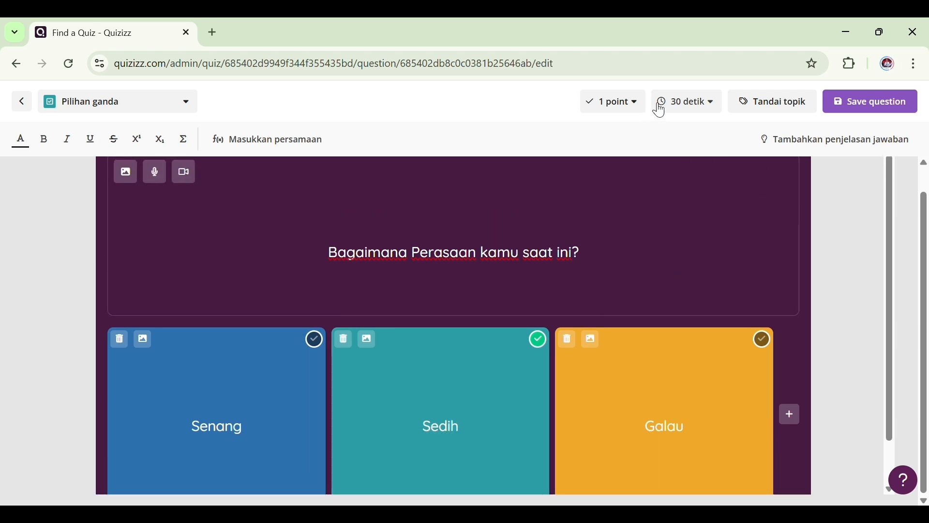
click(632, 107)
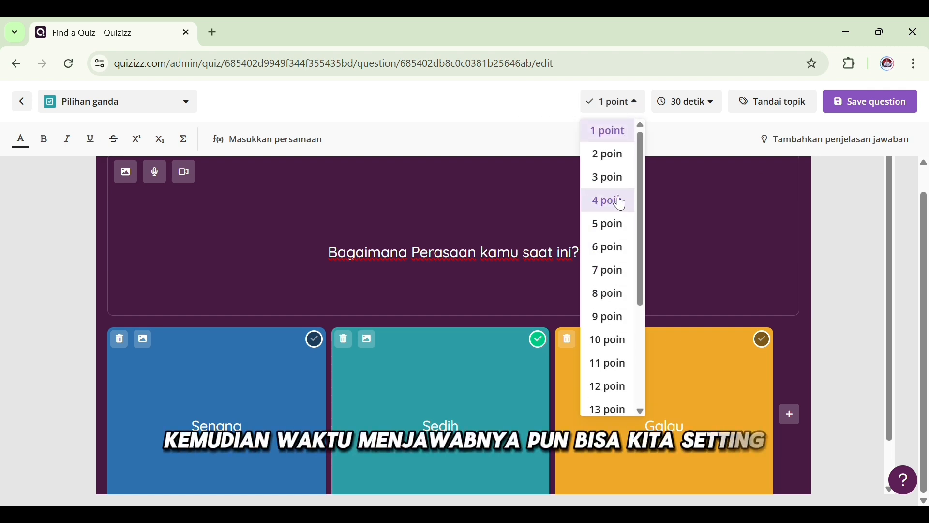
click(724, 110)
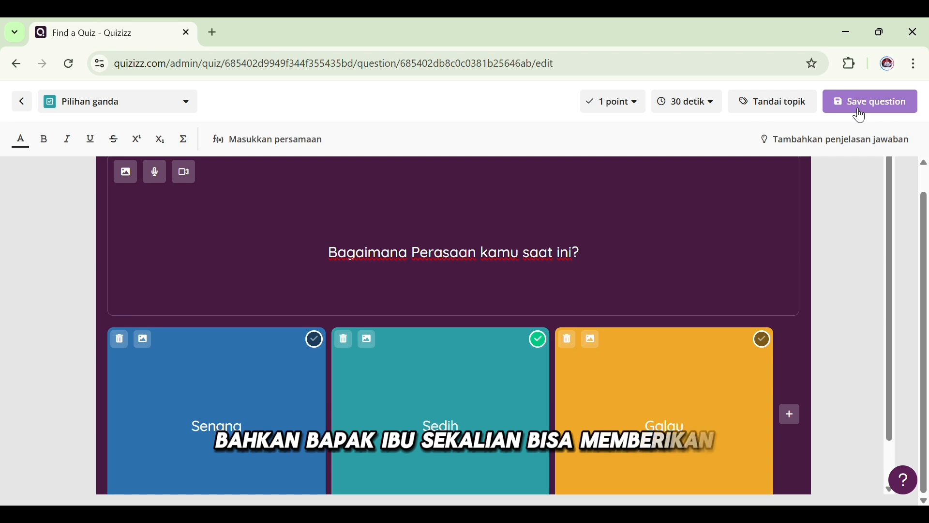
Add and save the answer explanation "Semoga setelah menjawab soalnya, kamu akan selalu senang yaaaa".
click(833, 149)
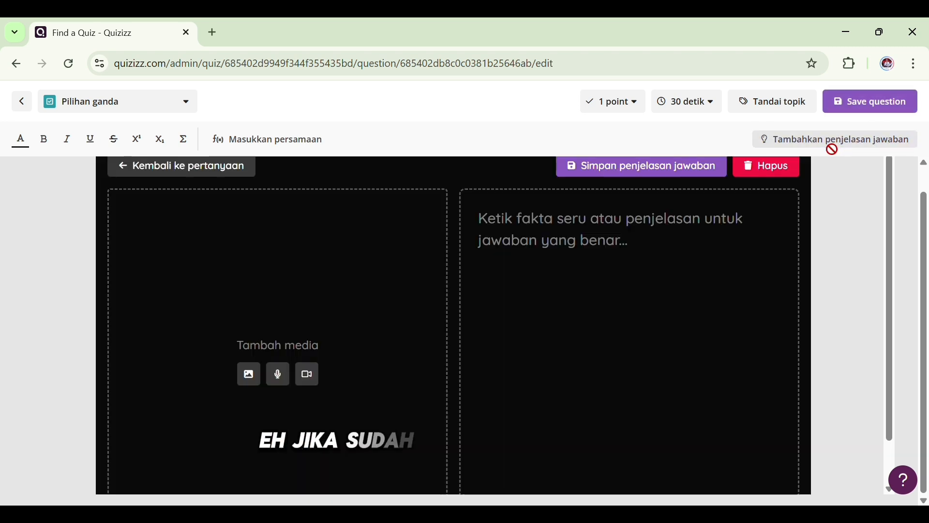
click(612, 242)
scroll(329, 332, up, 1)
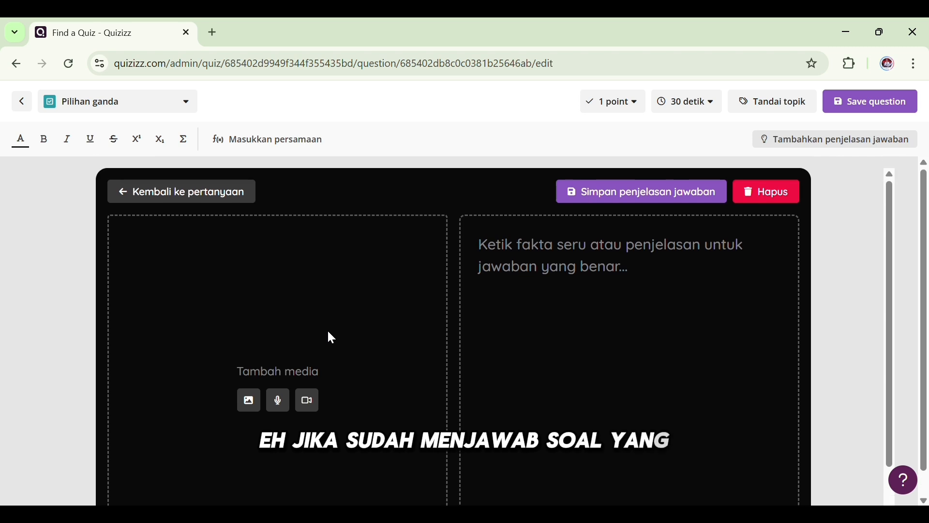
scroll(357, 317, down, 2)
scroll(361, 315, up, 2)
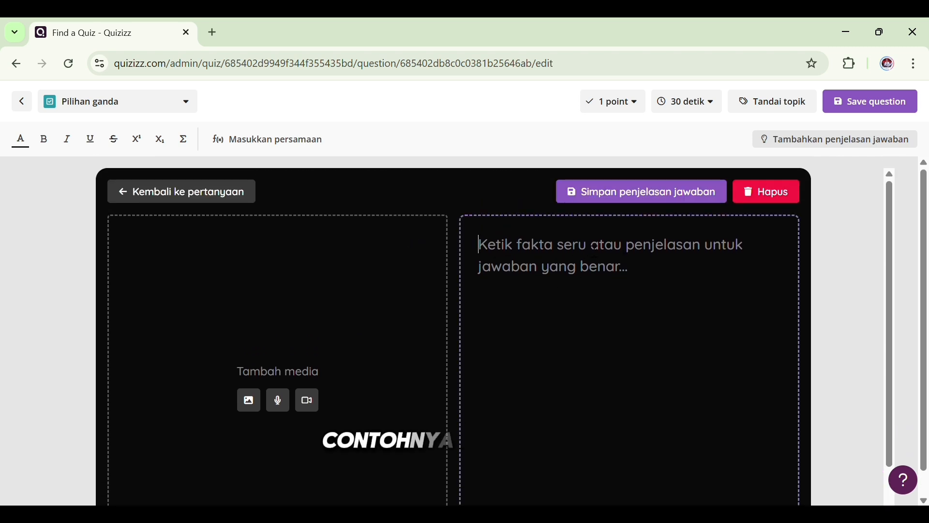
text(Sem)
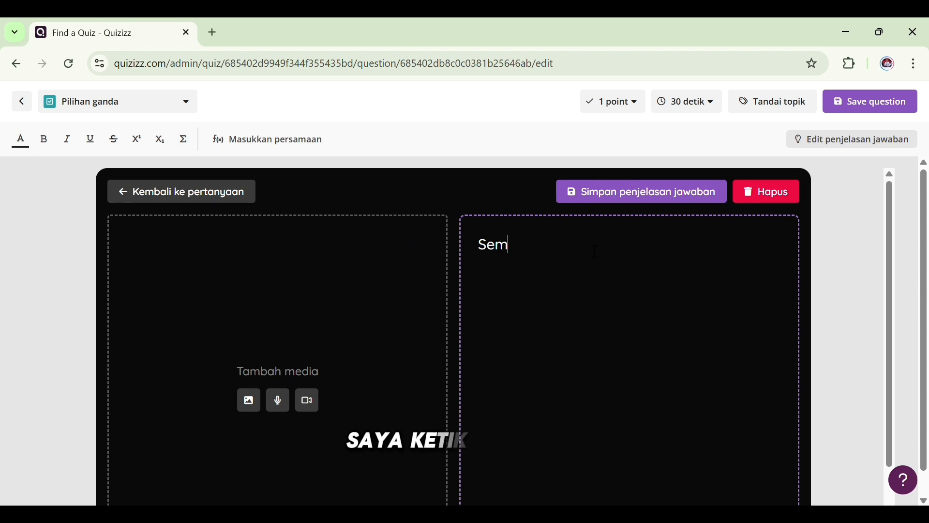
text(oga setelah m)
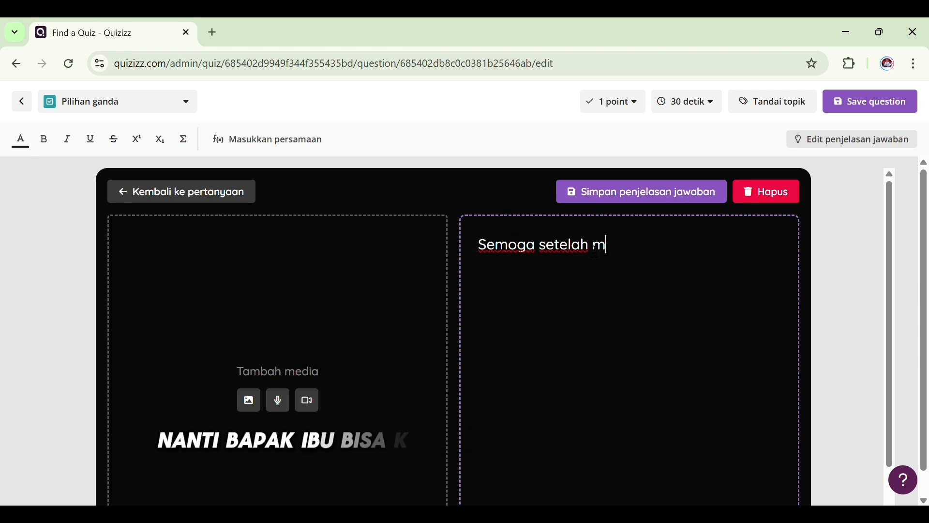
text(enjawa)
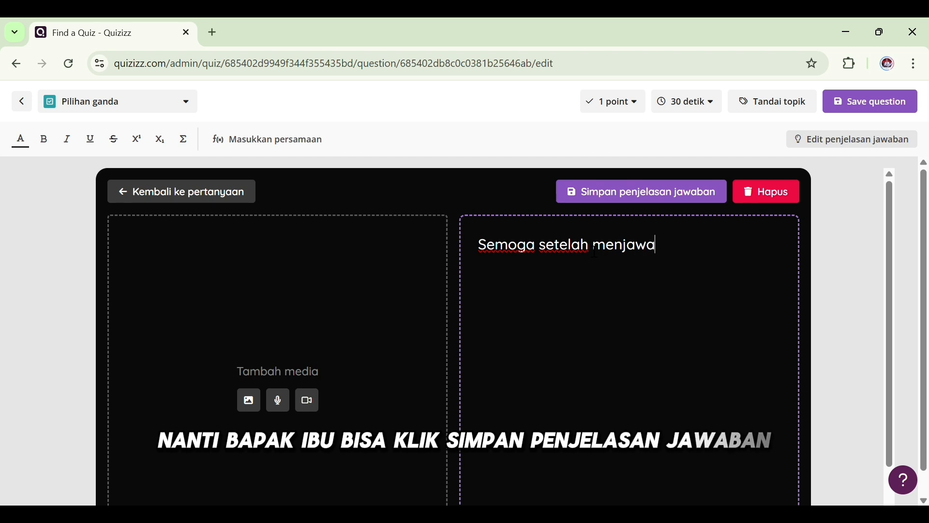
text(b soalnya, kamu akan selalu senang yaaaa)
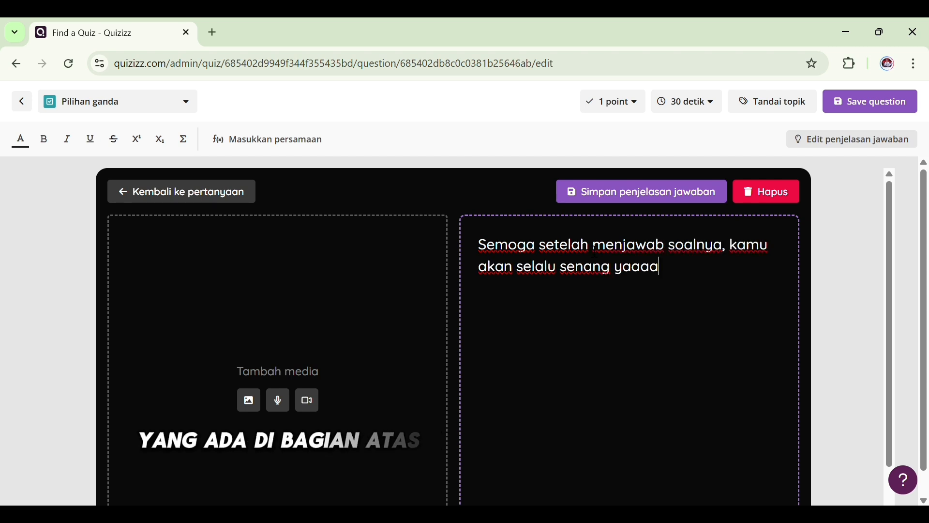
click(651, 201)
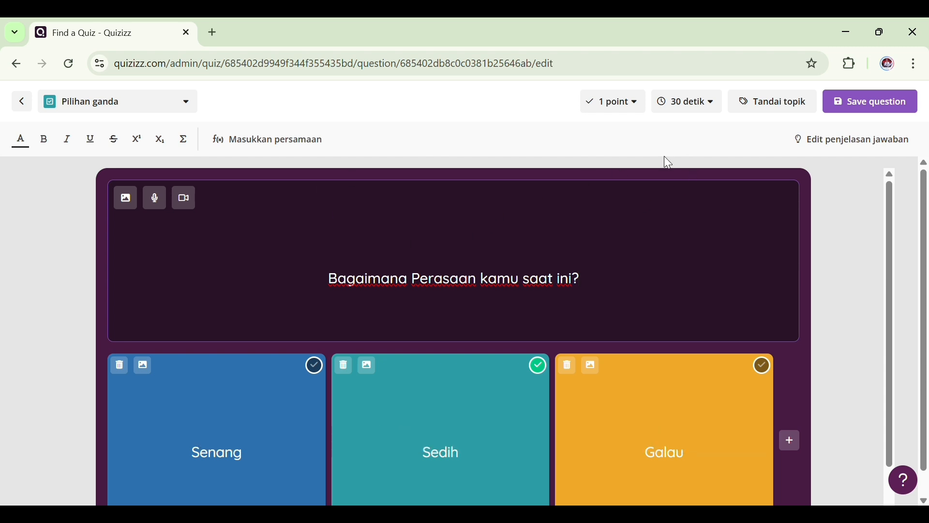
Save the multiple-choice question and set its score to 4 points in the quiz's question list.
click(844, 115)
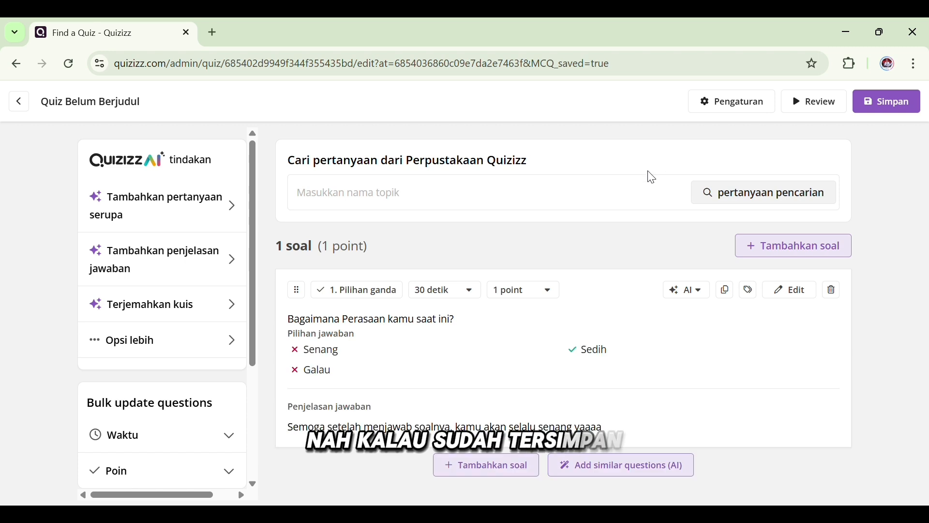
scroll(489, 238, down, 1)
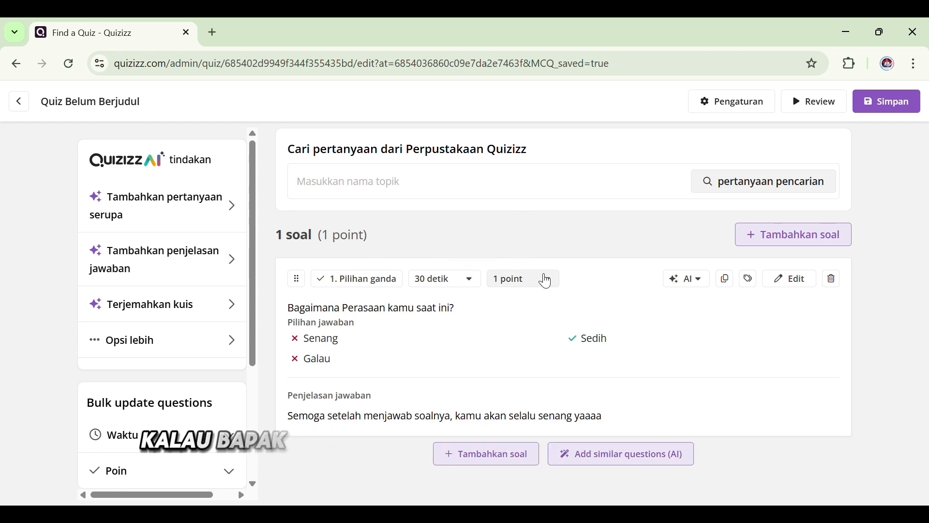
click(531, 280)
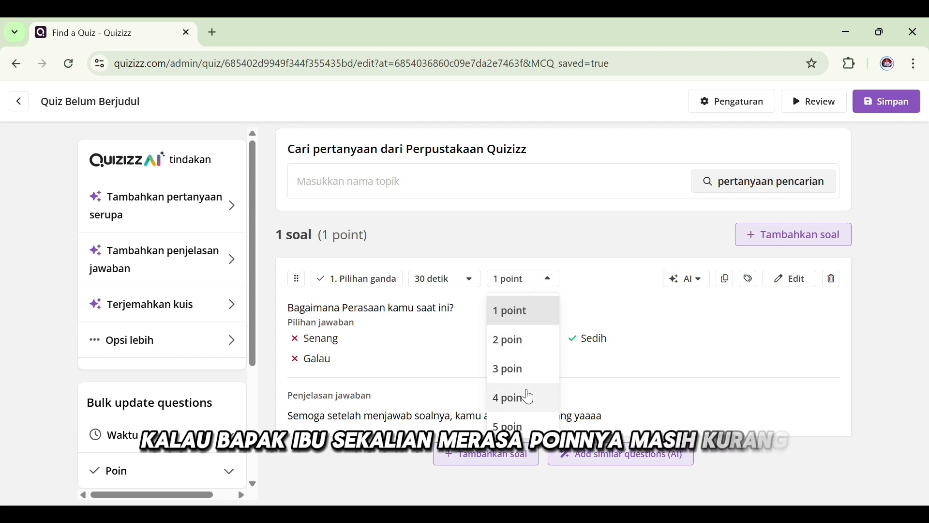
click(524, 402)
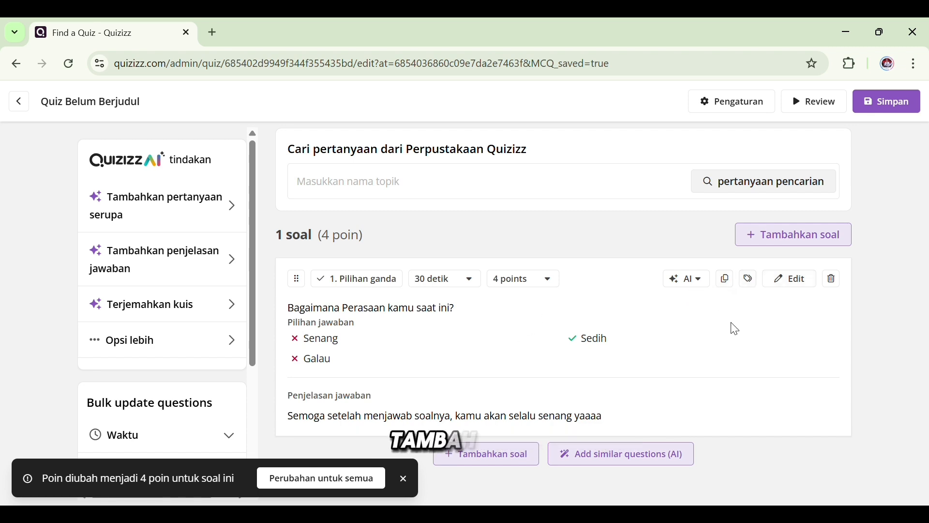
Add a second Pilihan ganda question and check its options for inserting a video and an audio clip.
click(499, 456)
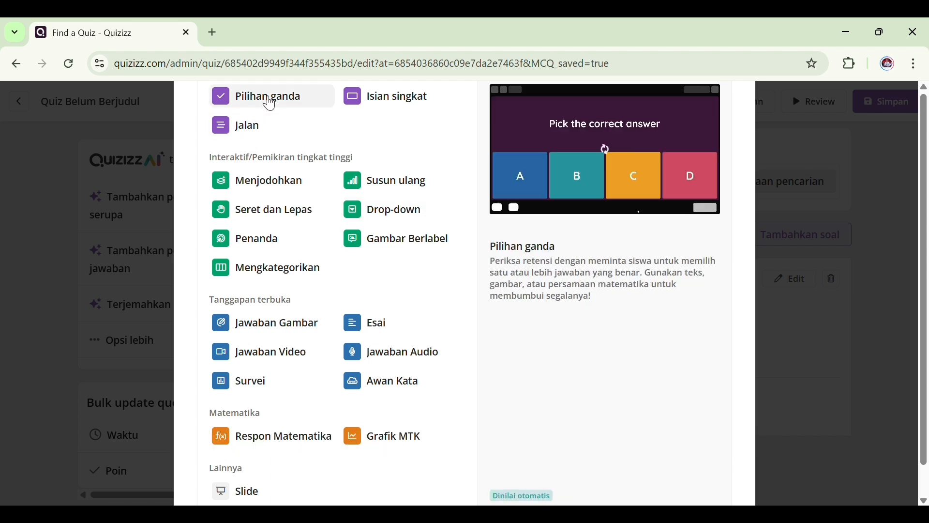
click(271, 104)
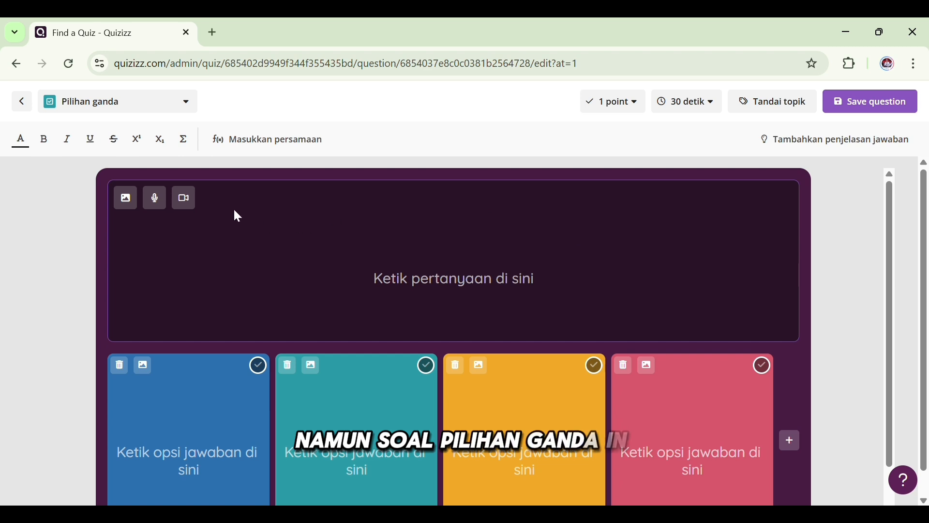
click(186, 199)
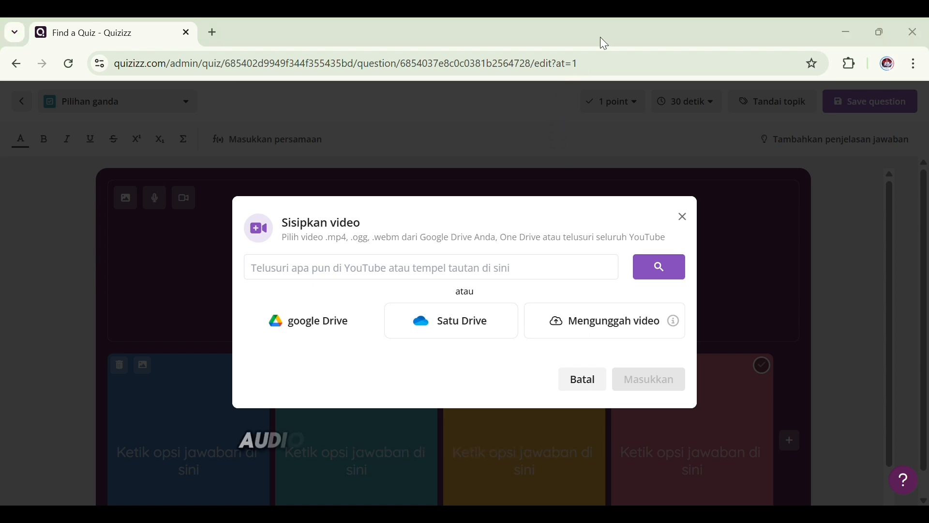
click(684, 218)
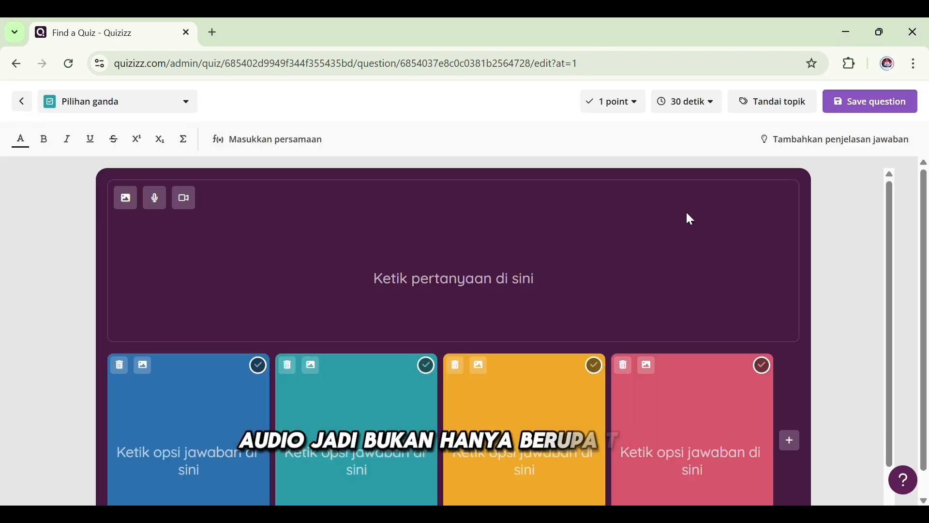
click(161, 205)
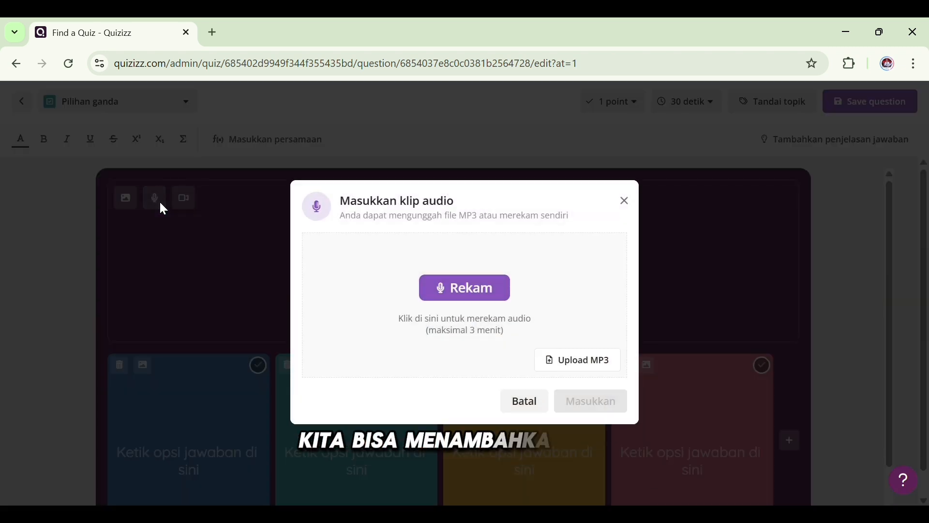
click(623, 201)
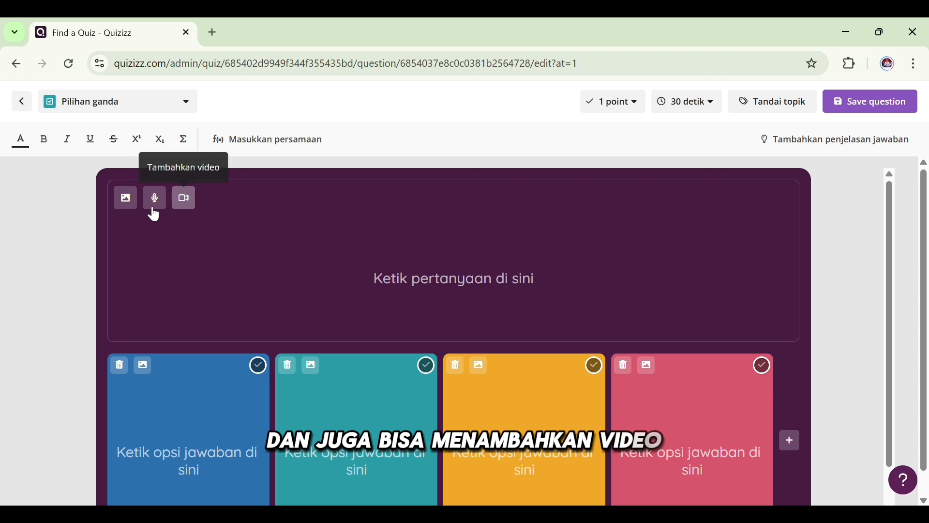
Add the SISTEM PERNAPASAN picture and the text "yang mana jawabanya?" to the question, and paste the food-web image as the correct fourth answer.
click(131, 205)
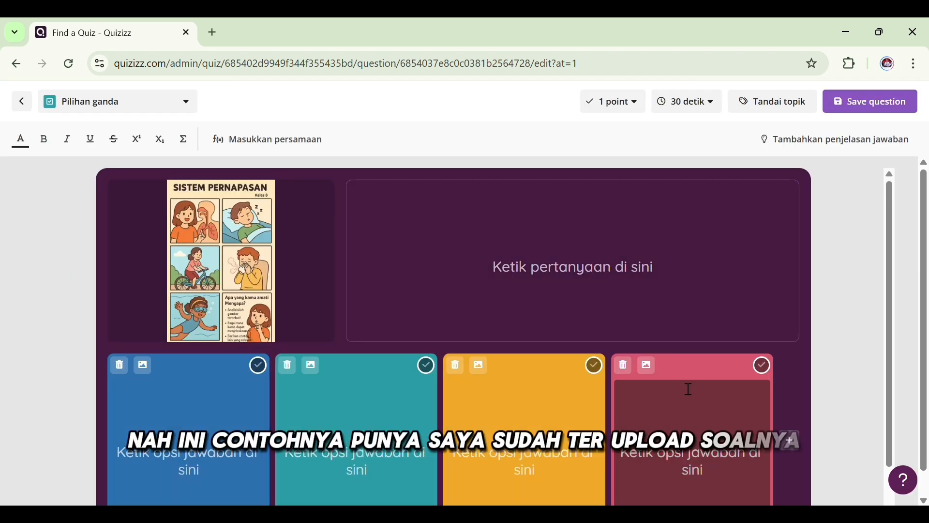
click(649, 367)
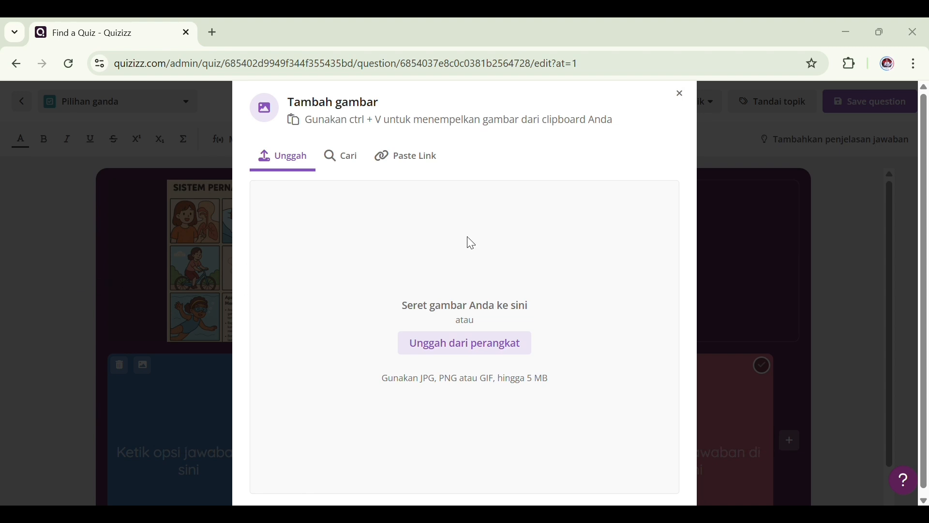
key(ctrl+v)
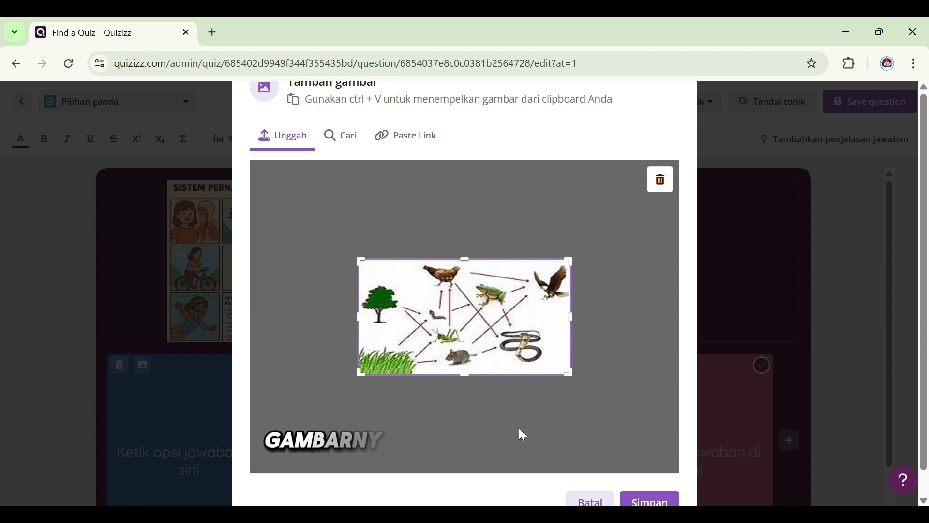
click(651, 497)
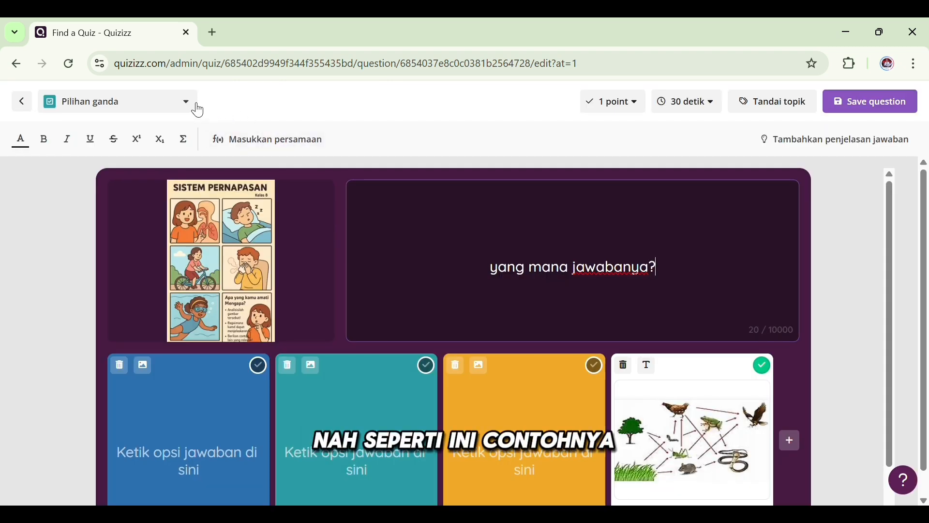
Change the question type to Susun ulang, try the Urutan menurun order and return to Urutan menaik.
click(197, 109)
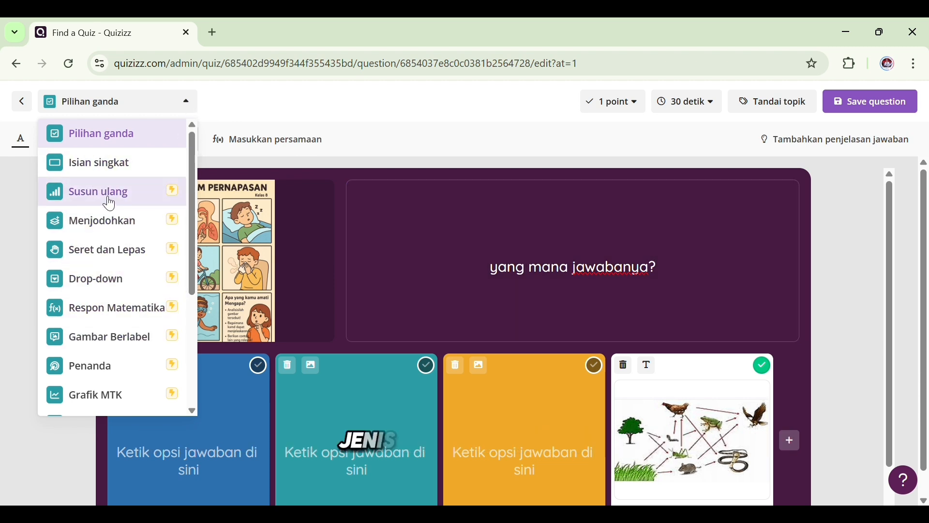
click(103, 193)
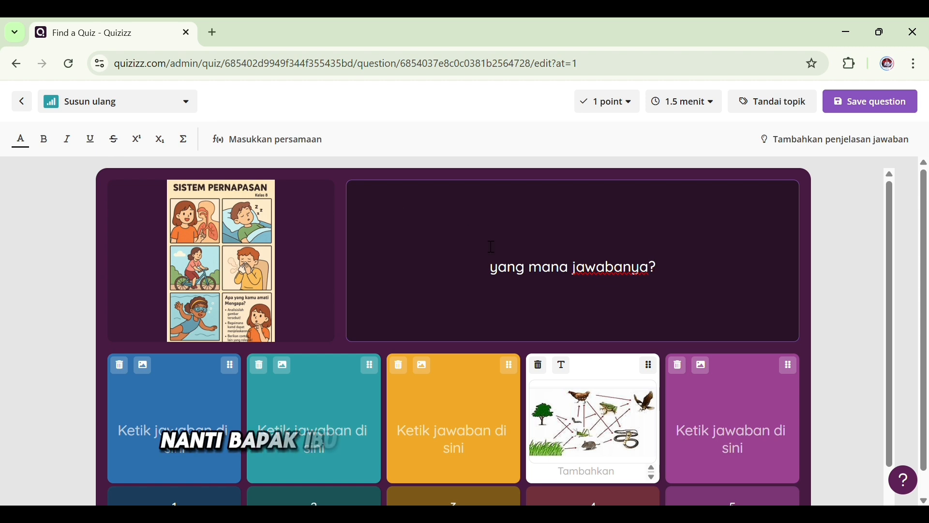
scroll(561, 326, down, 1)
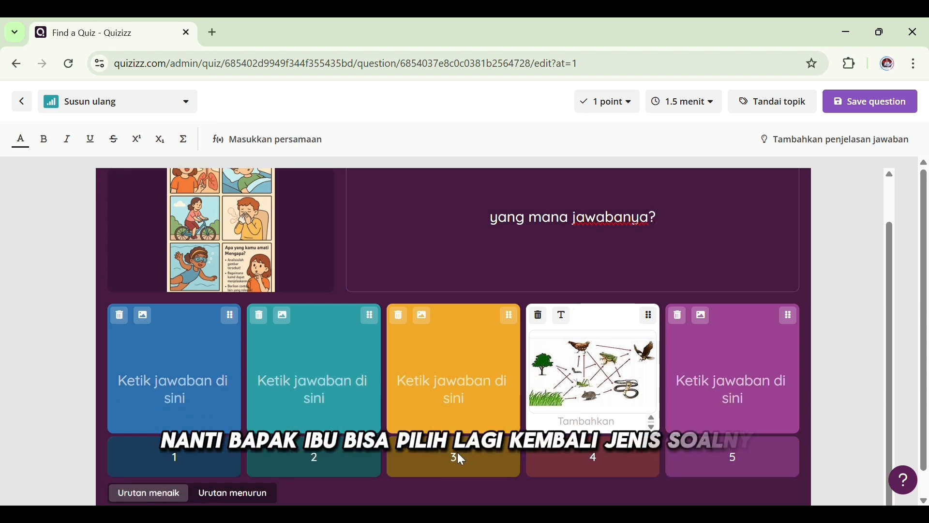
click(234, 494)
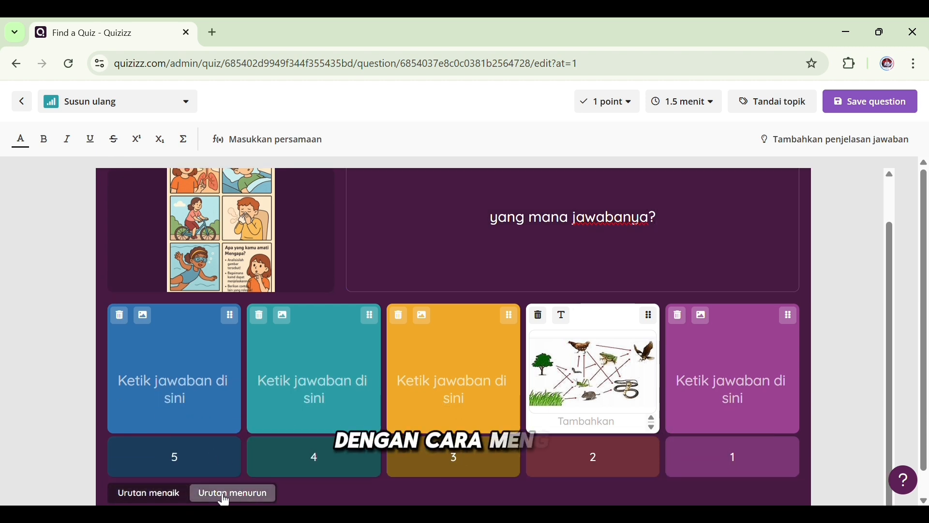
click(176, 493)
scroll(224, 432, up, 1)
Switch the question type to Menjodohkan and look over its prompt and response fields.
click(133, 103)
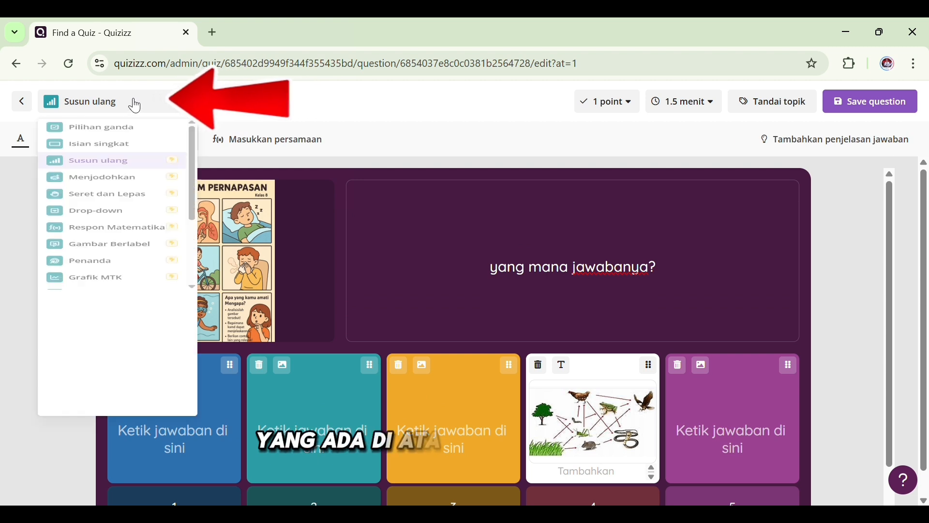
click(116, 221)
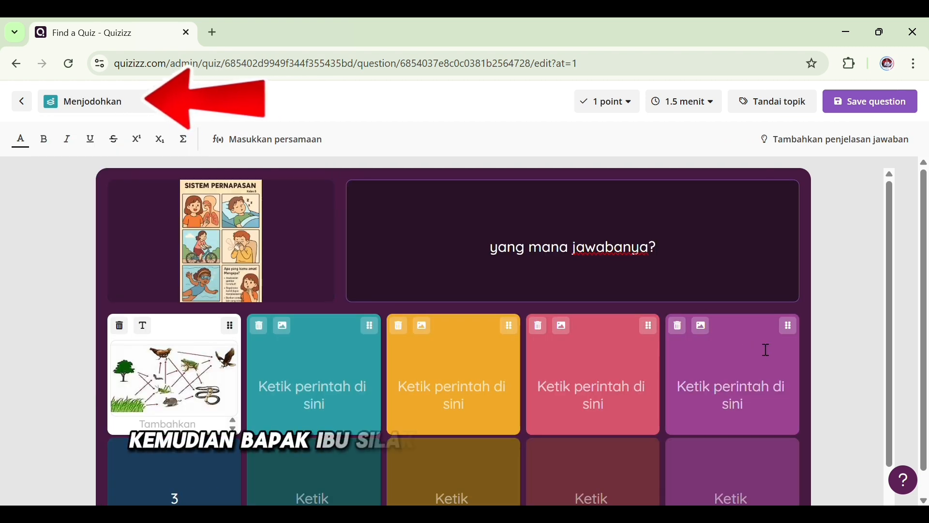
scroll(291, 394, down, 1)
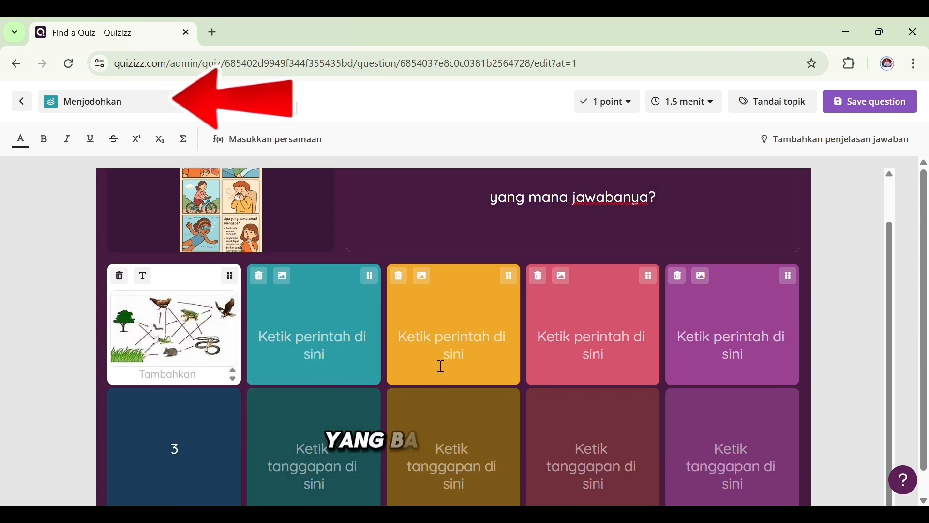
click(440, 367)
click(453, 433)
click(622, 339)
scroll(764, 310, up, 1)
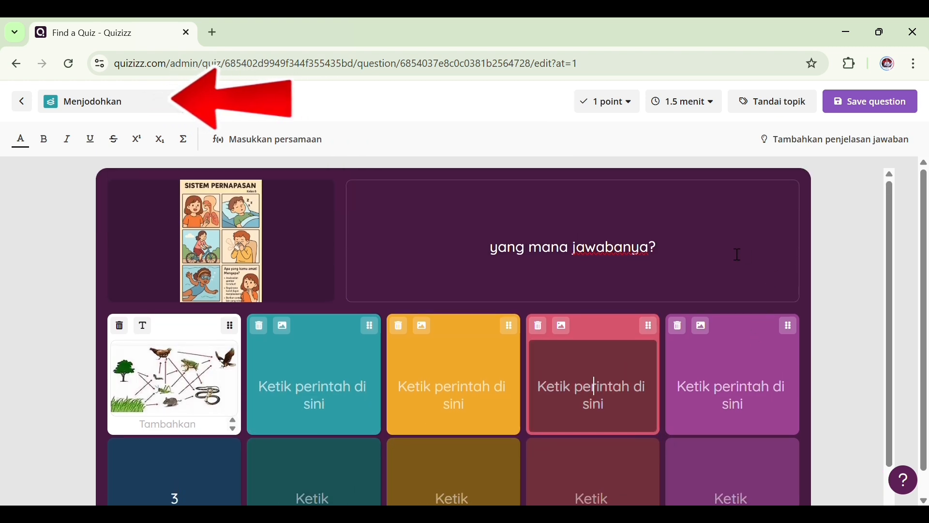
Convert the question to the Survei type, check its answer options and save the question.
click(92, 101)
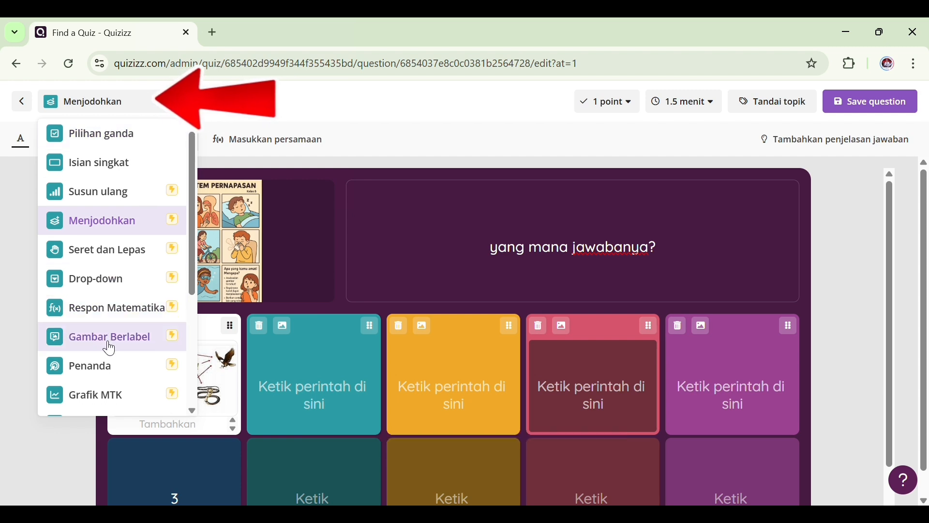
scroll(117, 367, down, 2)
scroll(119, 375, down, 3)
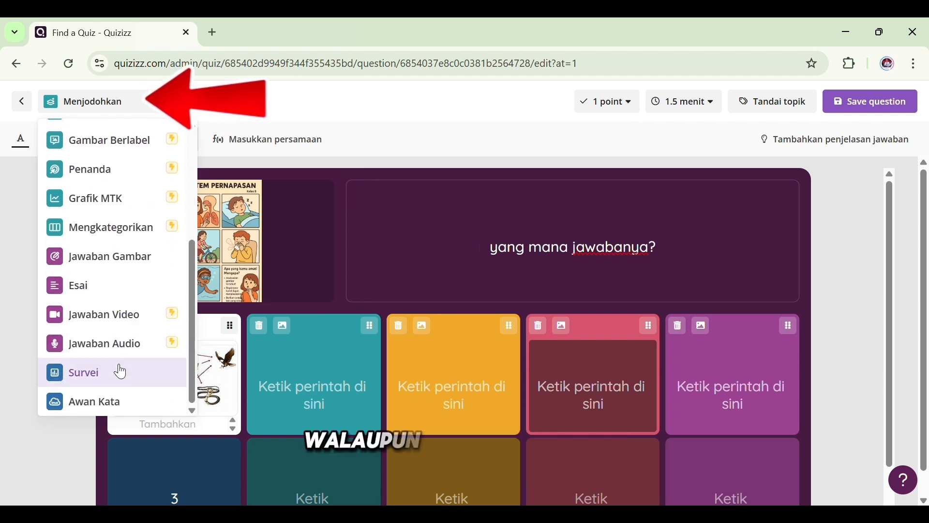
click(121, 372)
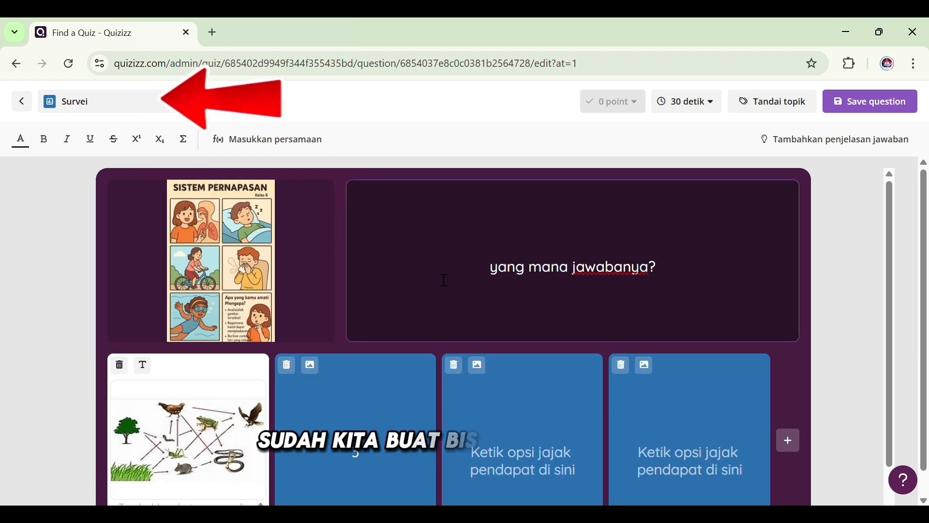
scroll(485, 285, down, 1)
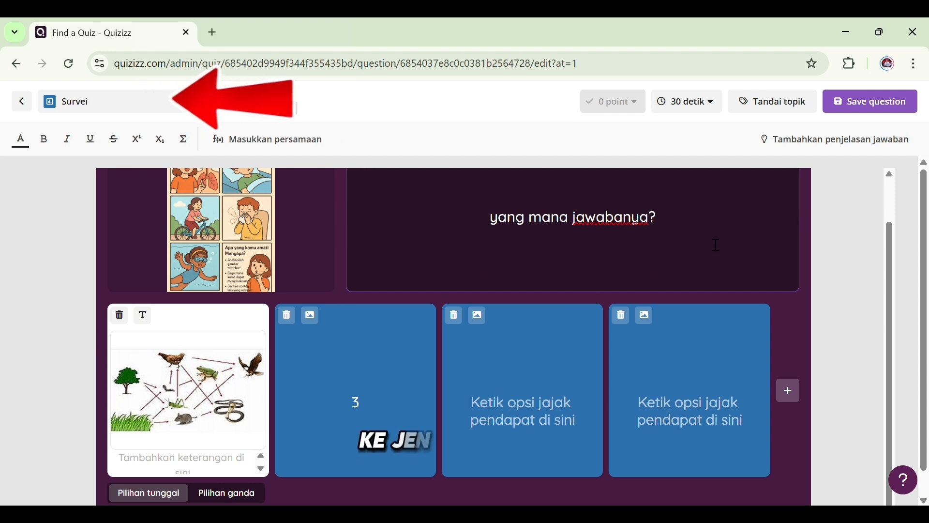
click(903, 113)
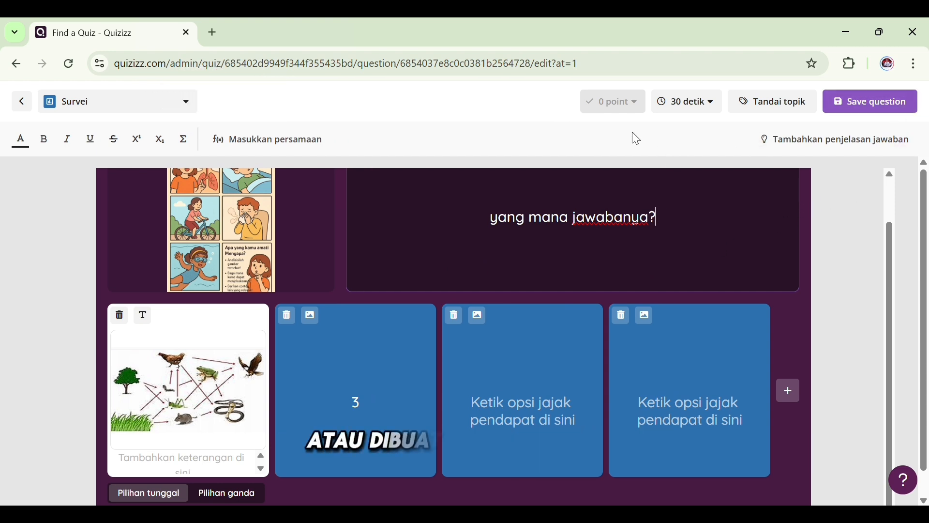
click(375, 396)
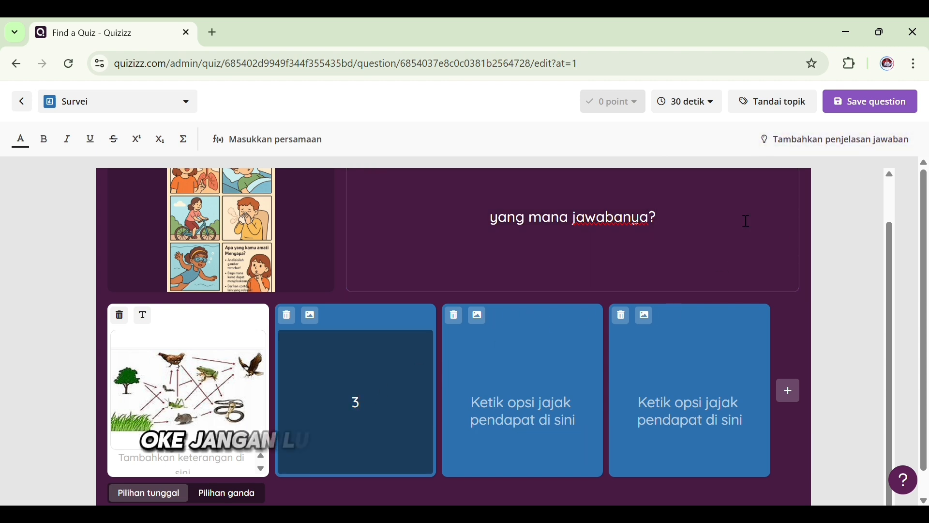
click(857, 111)
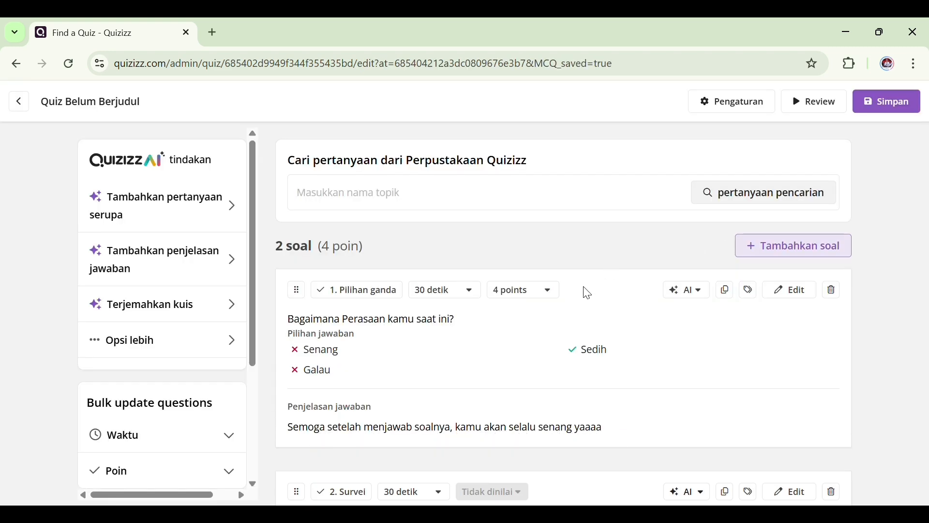
Review both saved questions in the quiz draft and preview each of them in the participant view.
scroll(585, 291, down, 5)
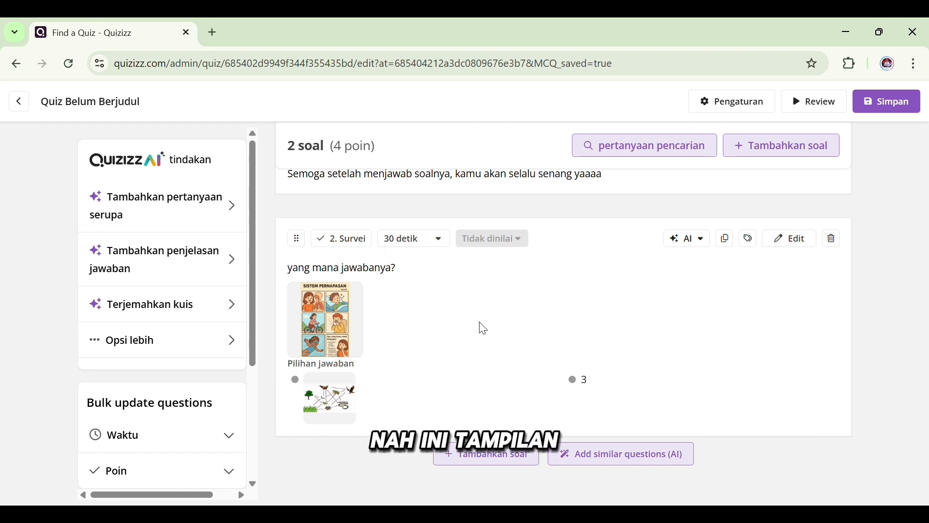
scroll(521, 320, up, 5)
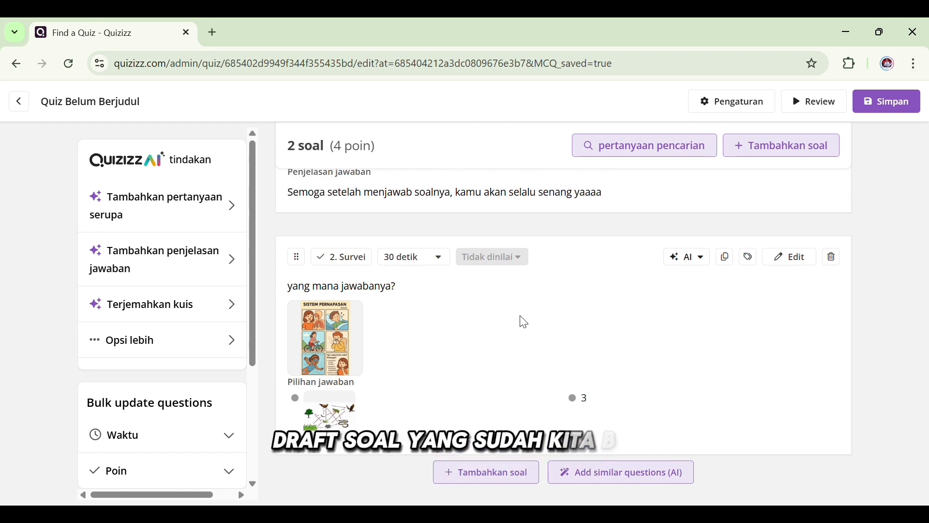
scroll(522, 321, down, 1)
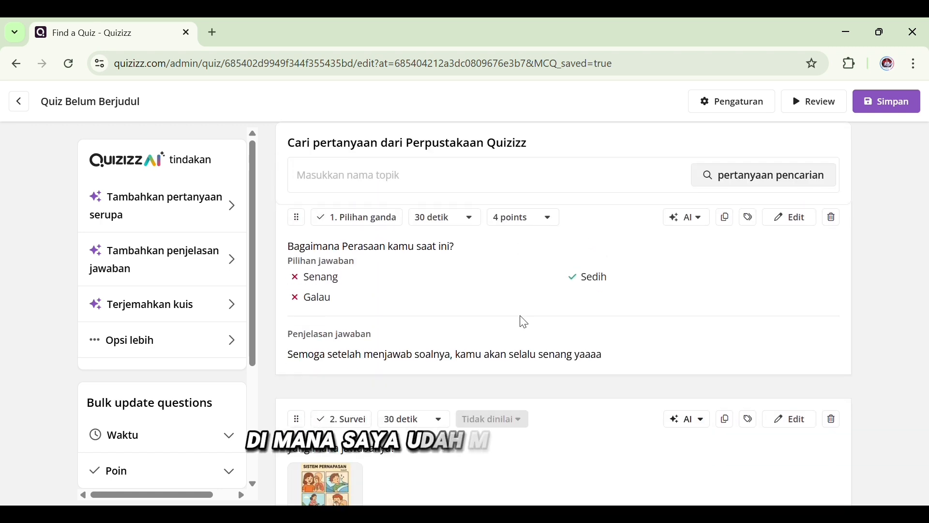
scroll(532, 317, up, 1)
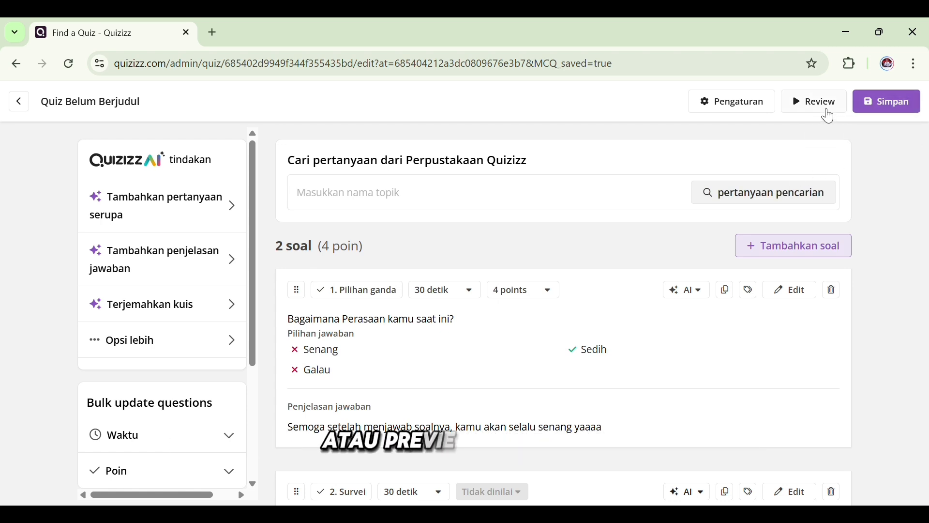
click(827, 111)
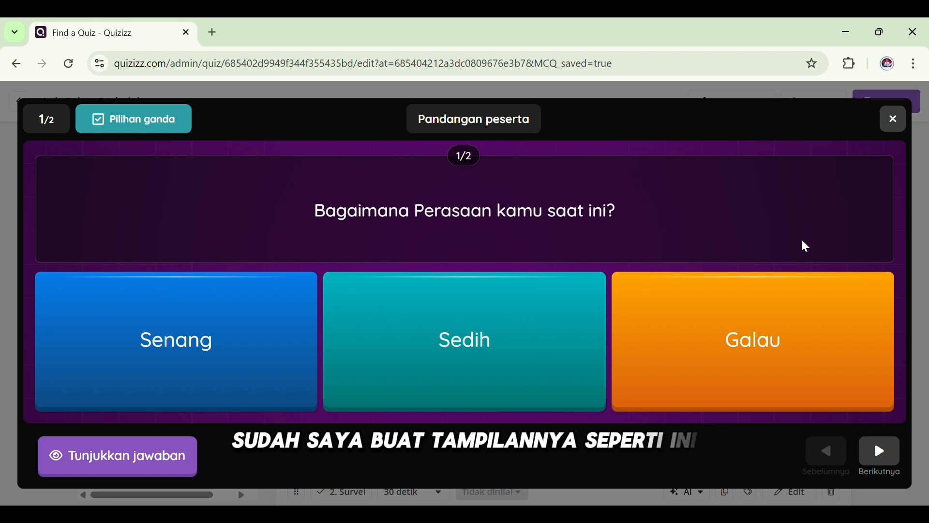
click(897, 456)
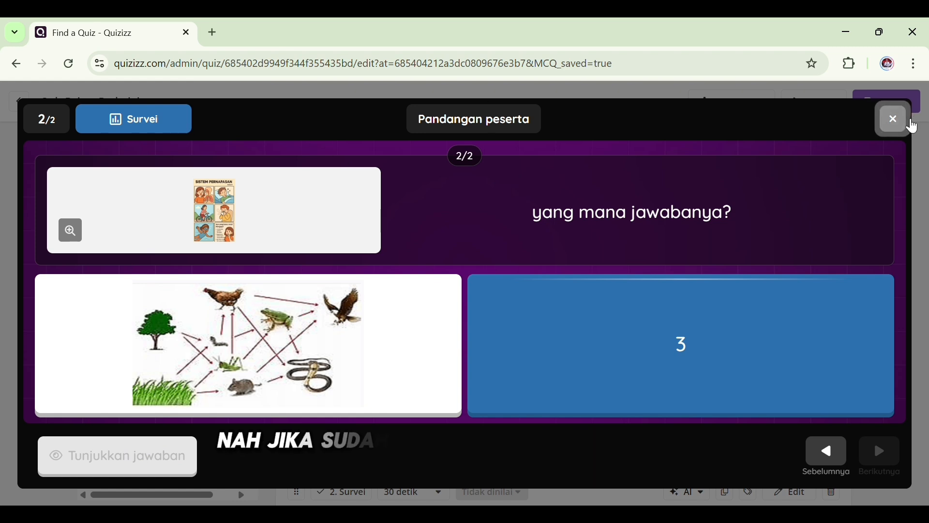
Close the participant preview and start saving the quiz, naming it Uji Coba with Pengetahuan Alam as its subject.
click(901, 120)
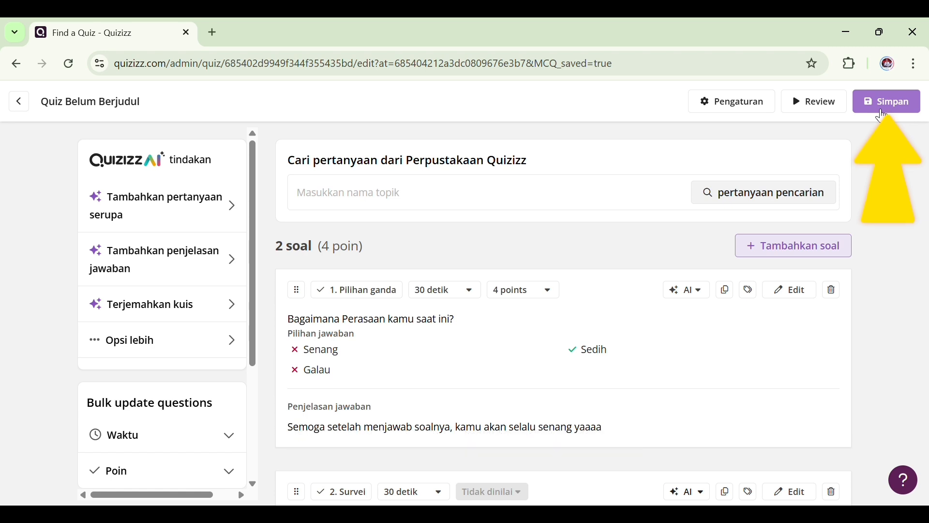
click(883, 114)
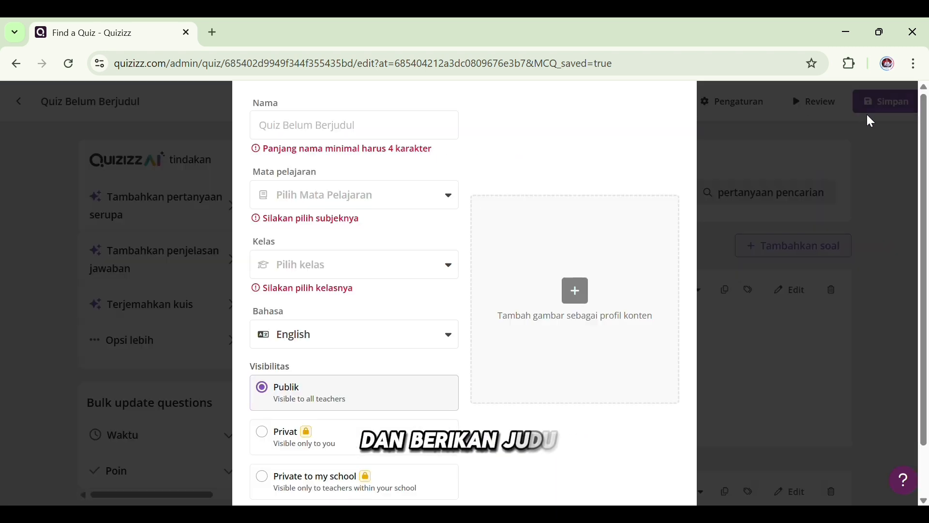
click(381, 139)
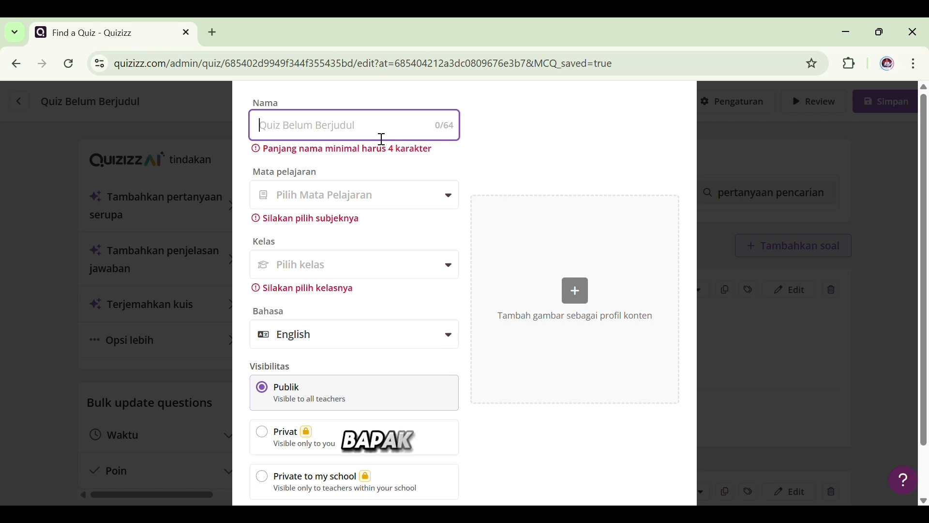
text(Uji Coba)
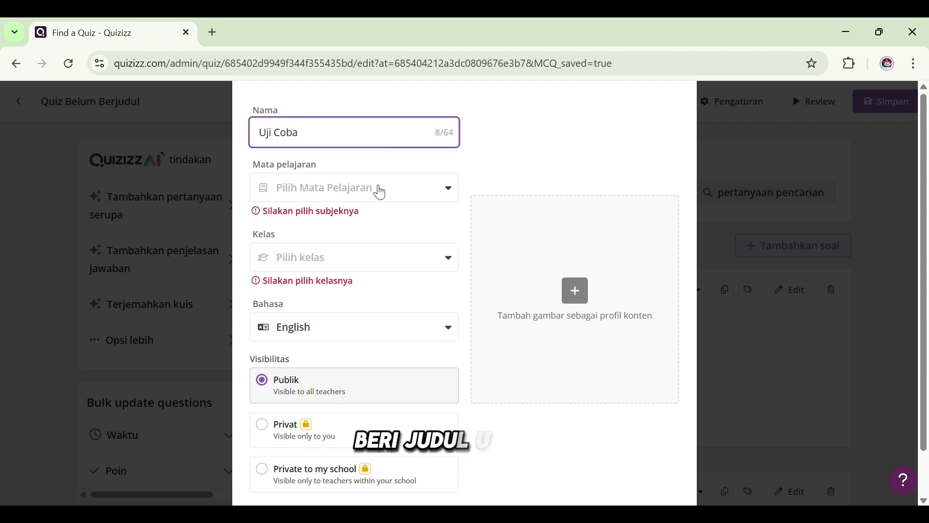
click(380, 192)
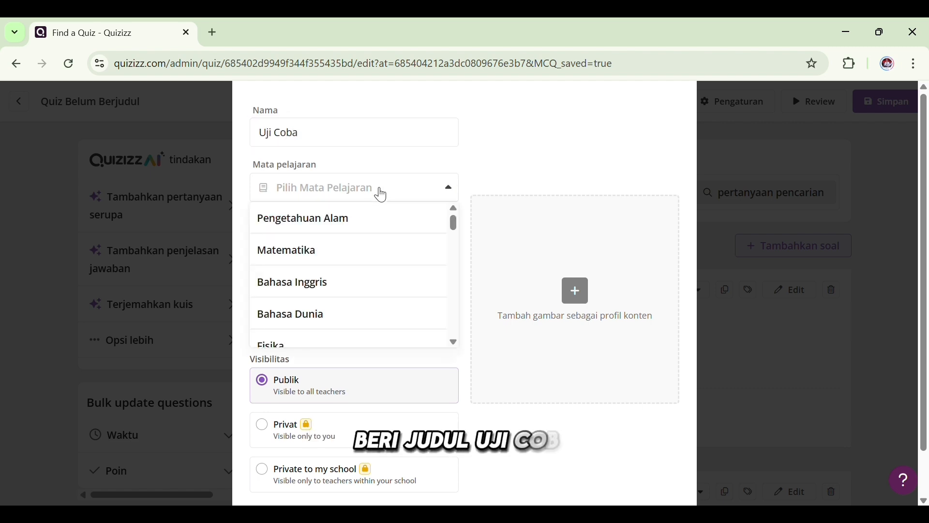
click(376, 226)
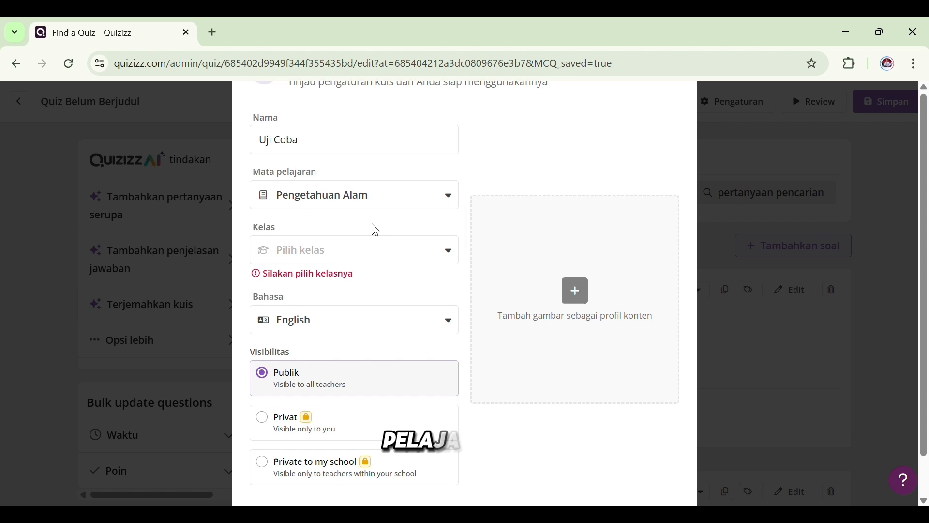
Set the quiz's class to kelas 9 and language to Indonesian, and add a group photo as its profile image.
click(355, 254)
scroll(373, 318, down, 5)
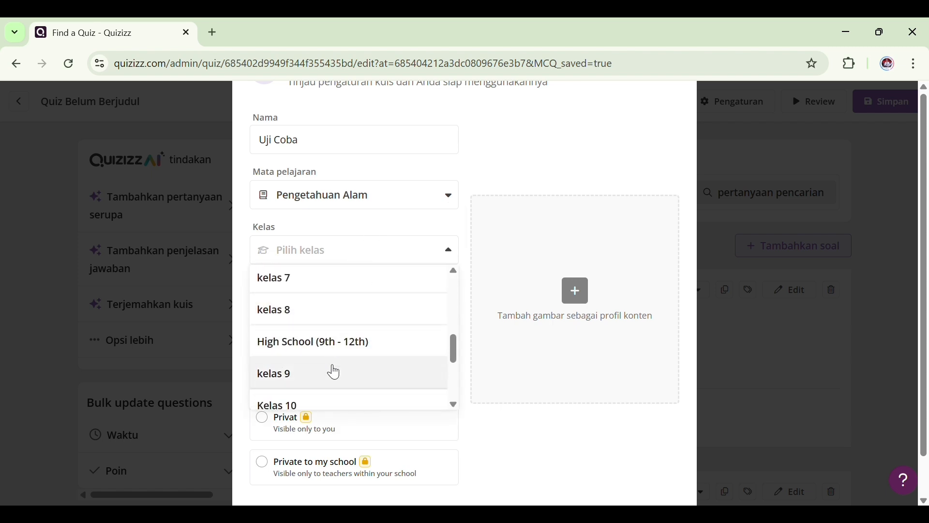
click(331, 372)
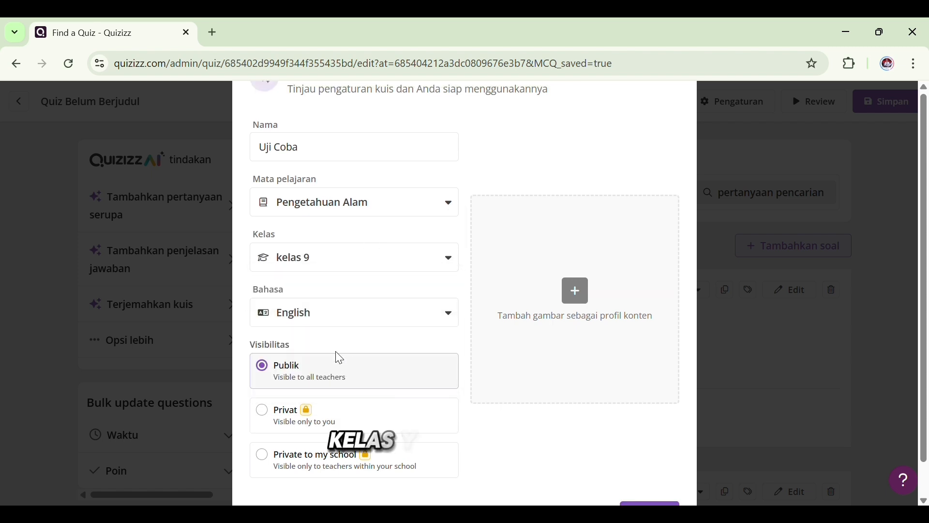
click(364, 320)
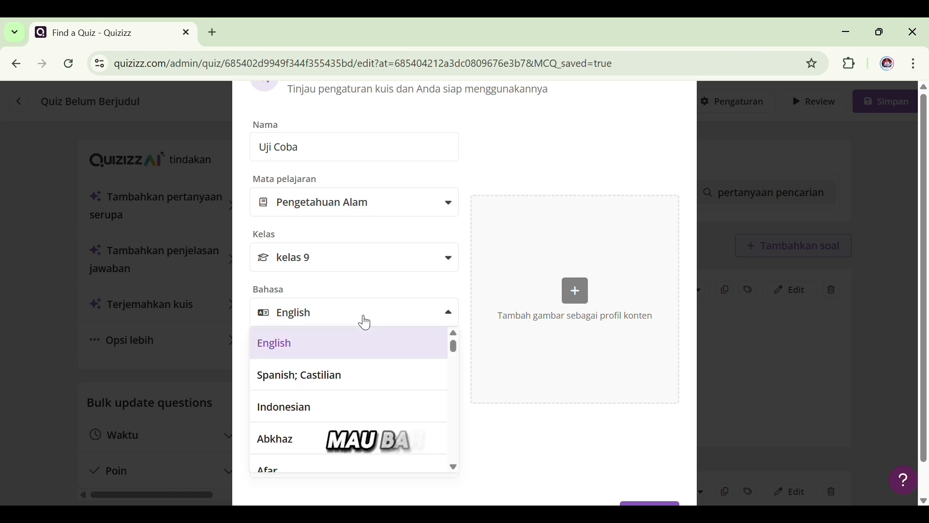
click(339, 399)
scroll(334, 382, down, 1)
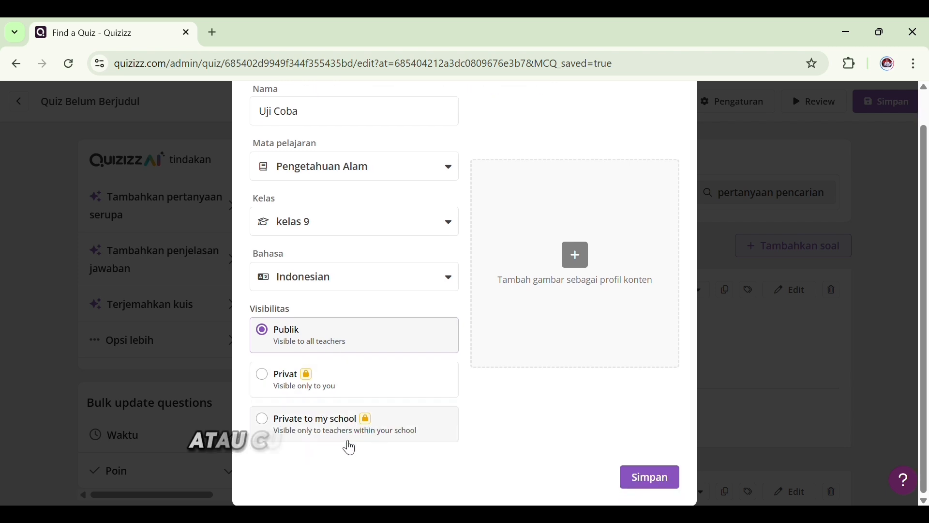
click(574, 256)
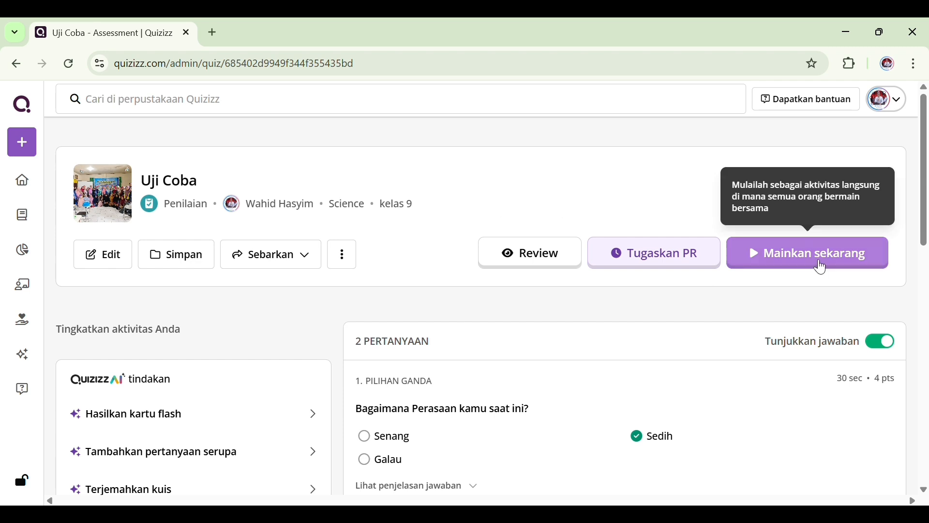
Launch Uji Coba as a live session and show participants its enlarged QR code and join code.
click(821, 268)
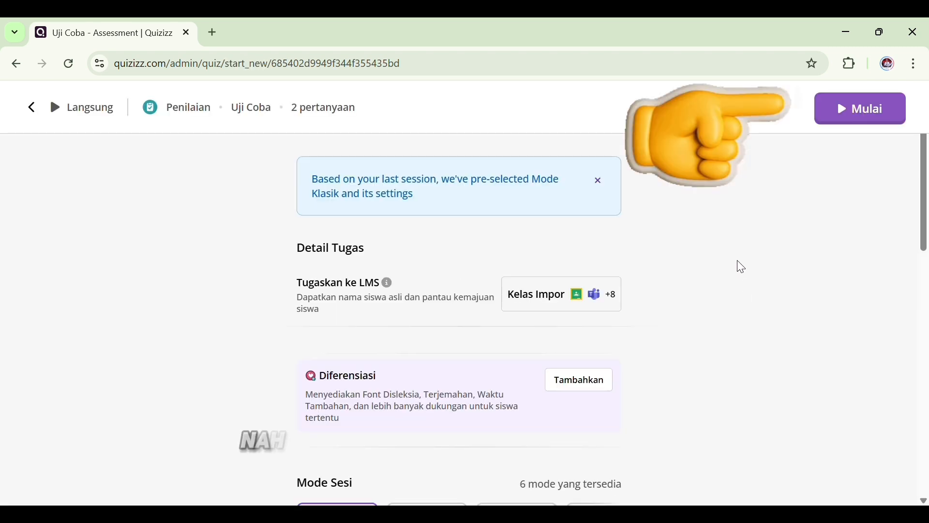
click(842, 119)
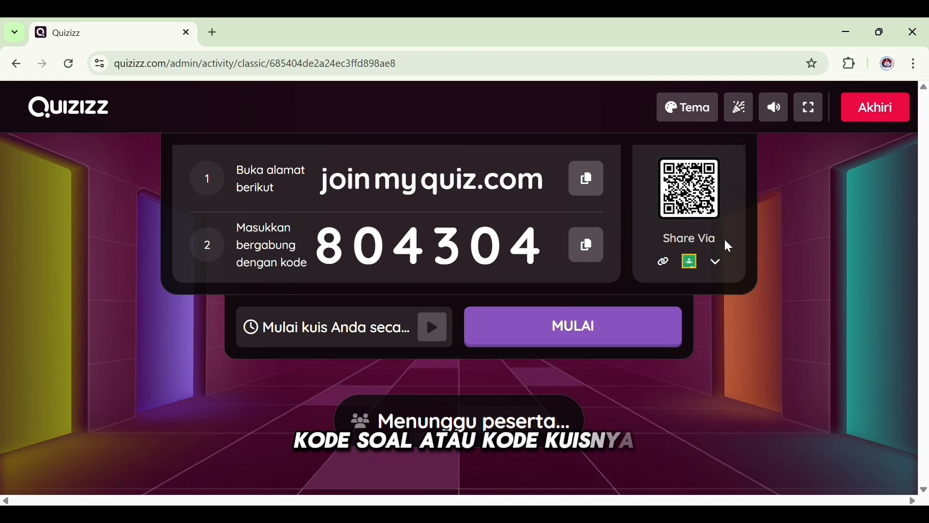
click(695, 198)
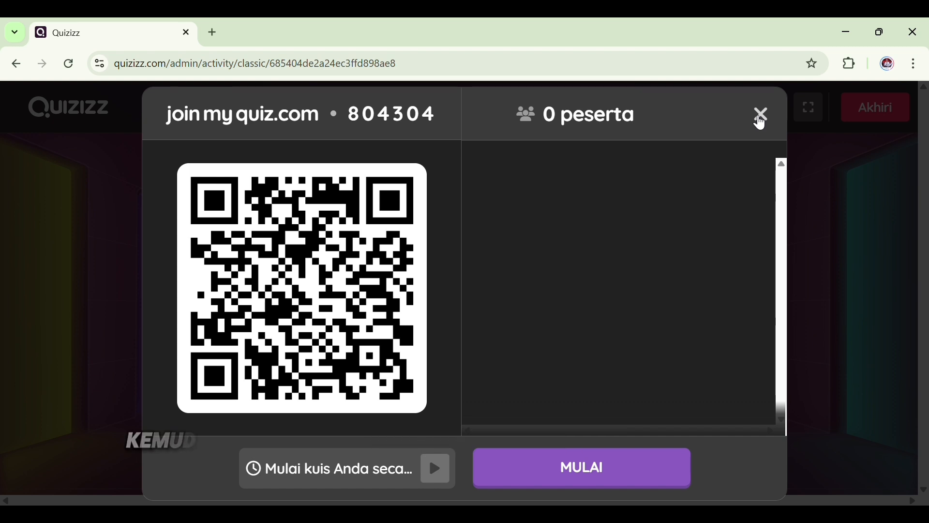
click(760, 118)
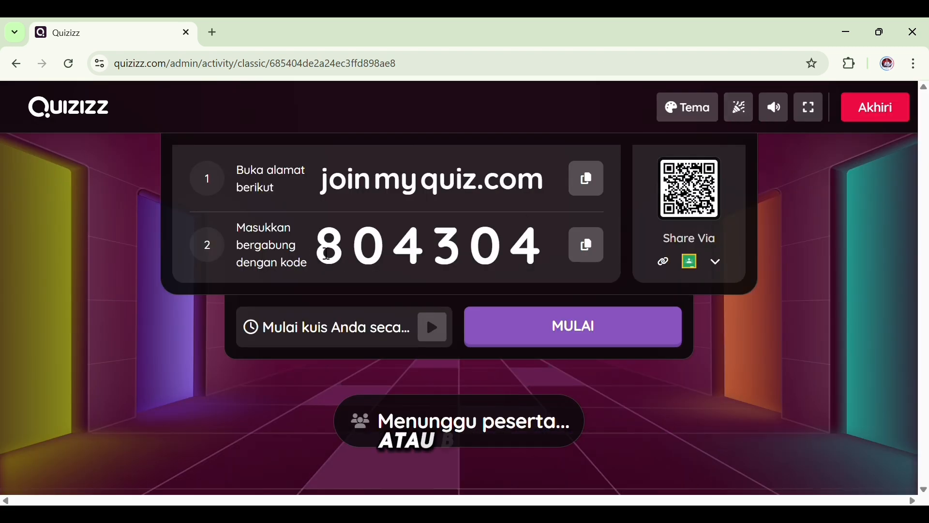
drag(317, 244, 548, 250)
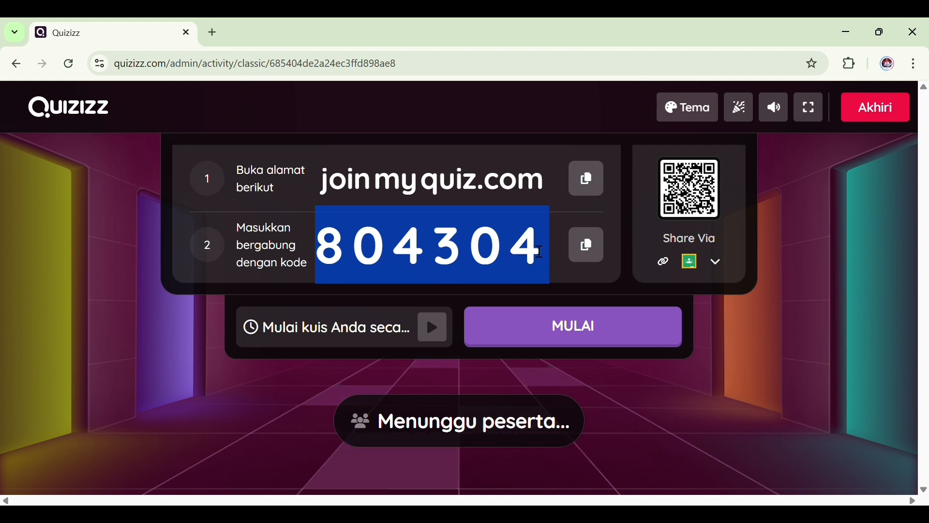
click(195, 319)
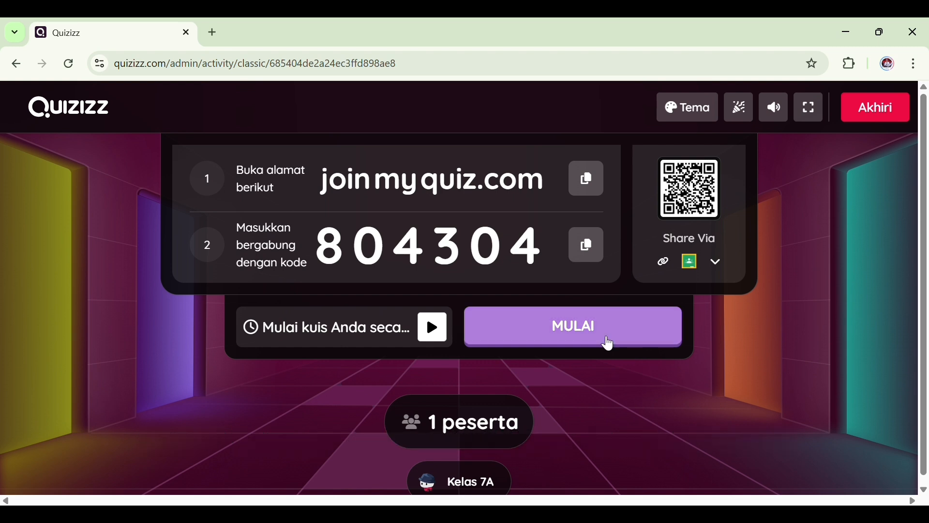
Start the live quiz for the joined participant and proceed past the winners' podium to the results report.
click(609, 343)
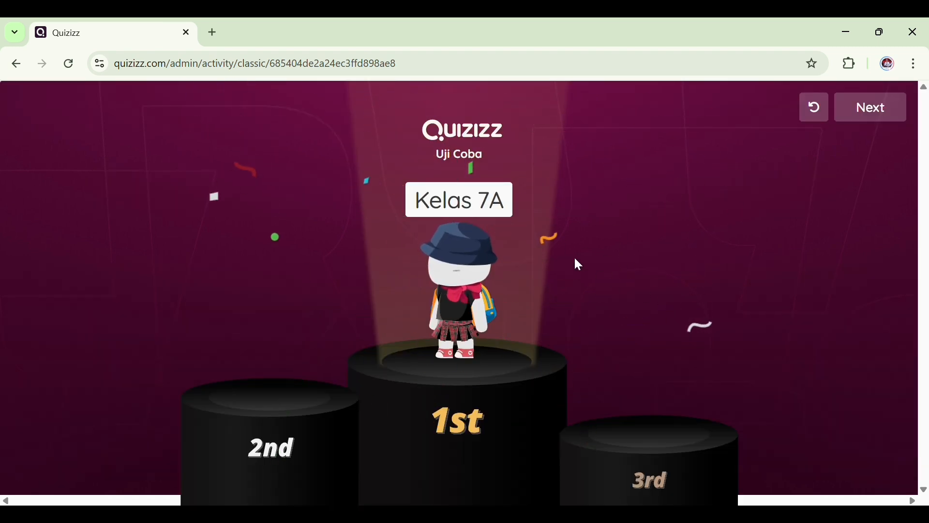
click(885, 120)
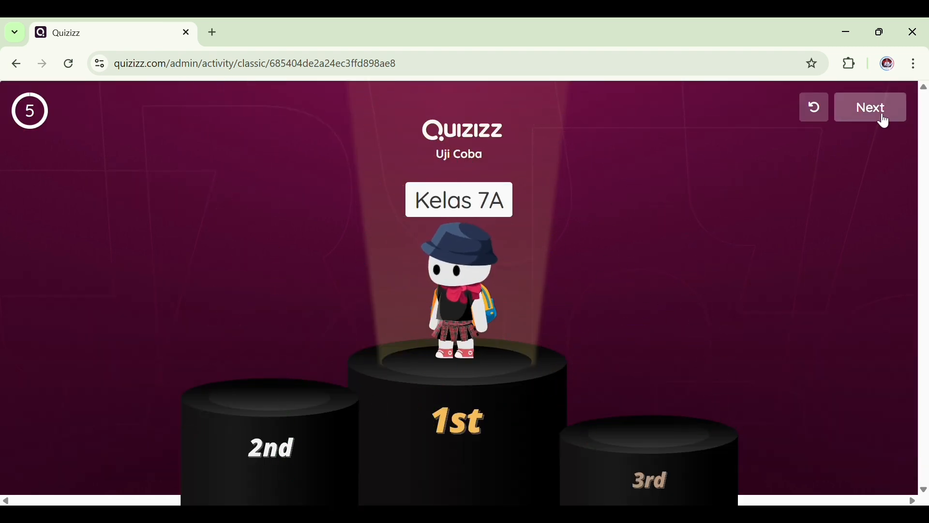
click(885, 120)
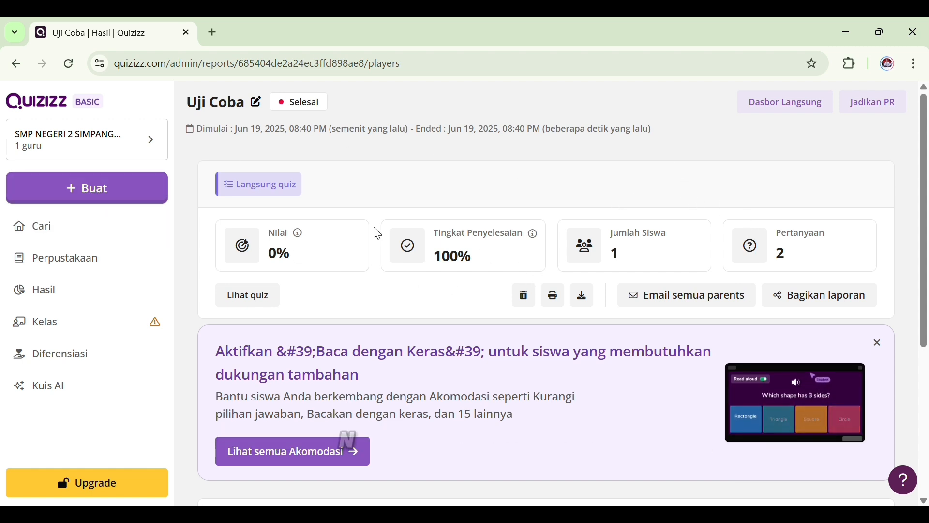
Check the self-created activities in the library and return to the home page to look over its content.
click(113, 273)
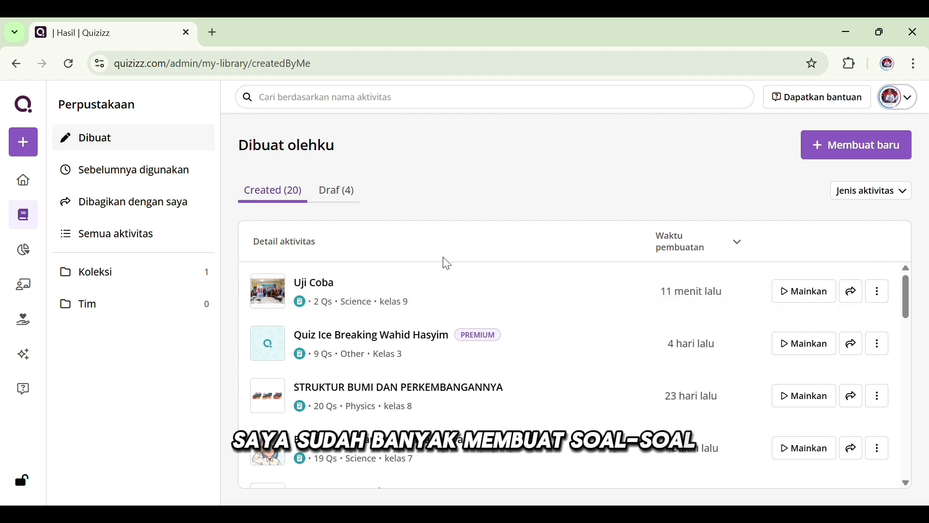
click(23, 183)
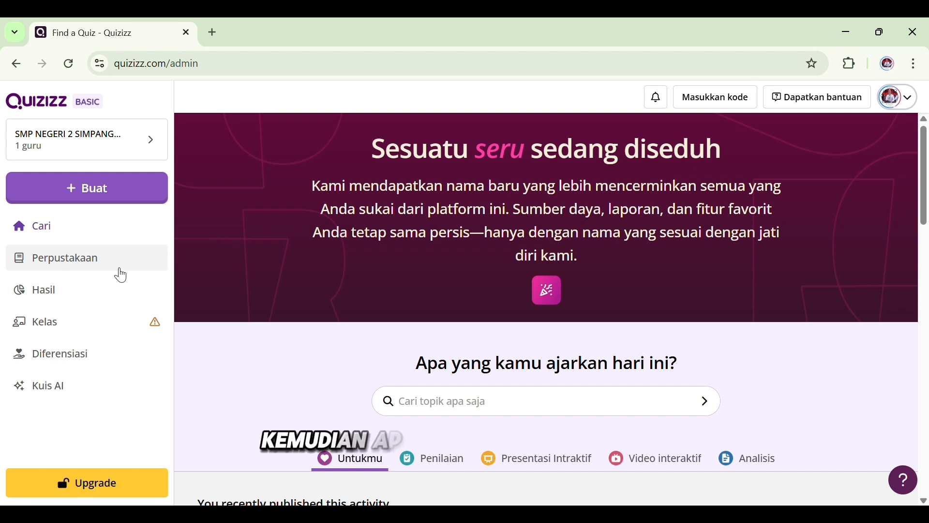
scroll(343, 399, down, 4)
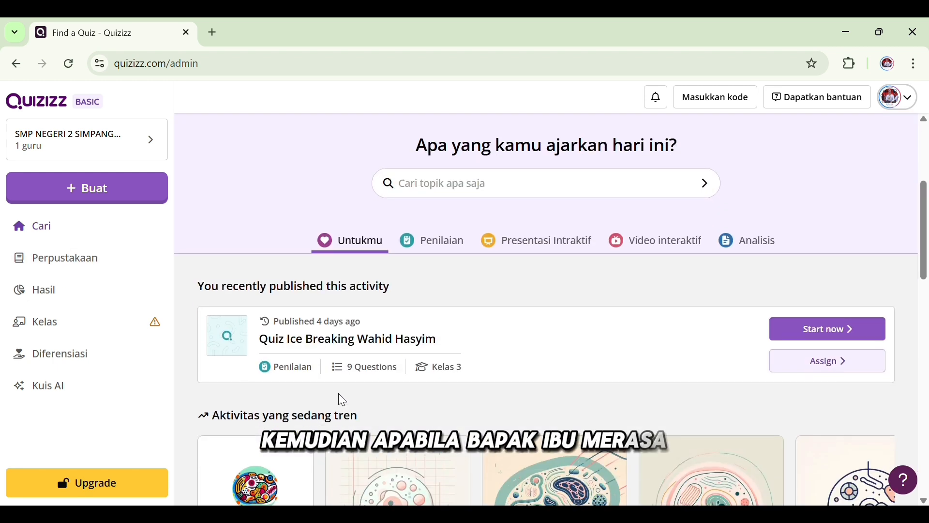
scroll(367, 382, up, 1)
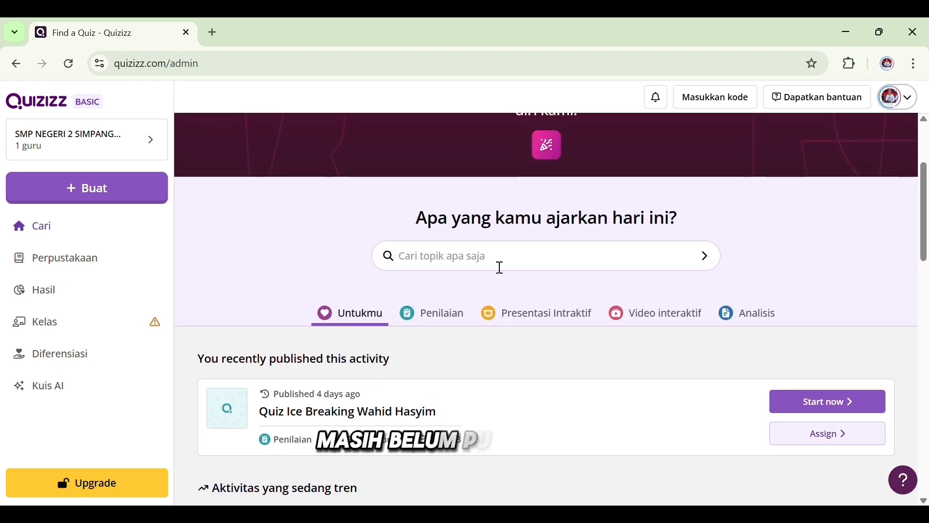
scroll(368, 273, up, 1)
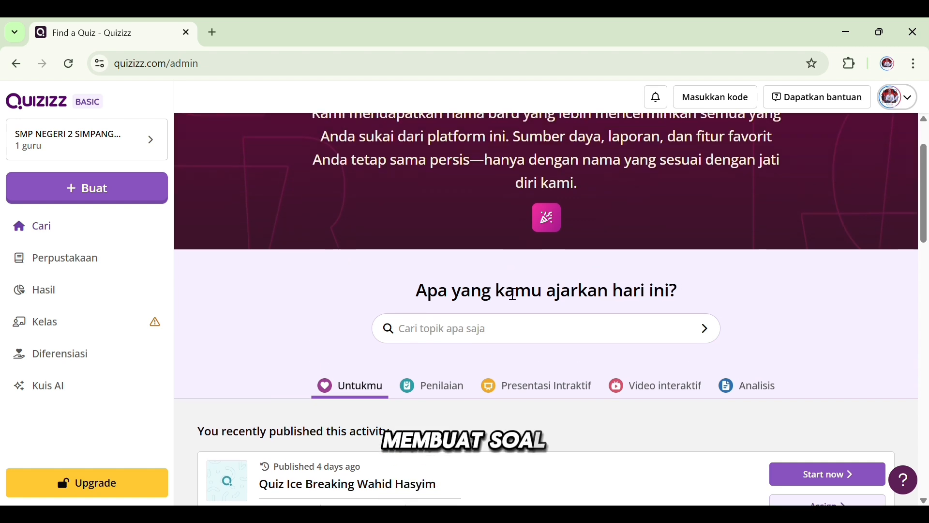
scroll(63, 236, up, 1)
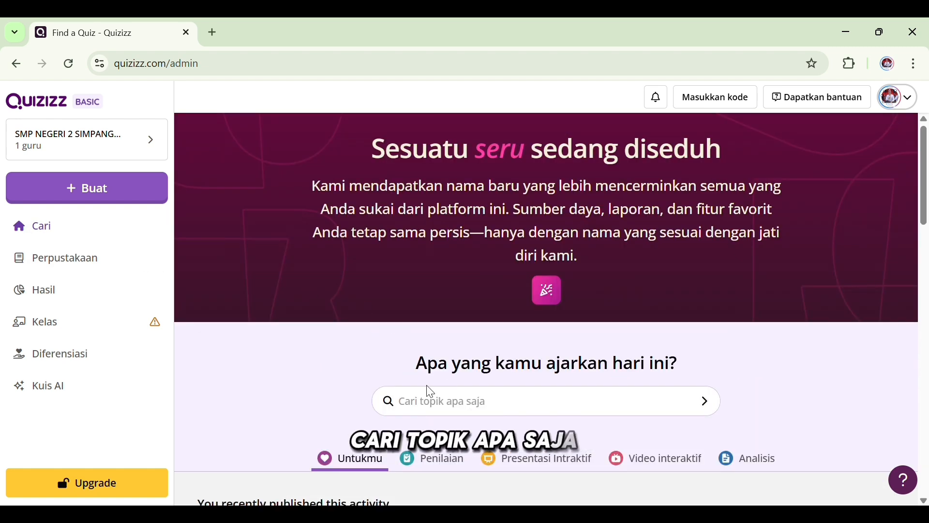
Search the Quizizz library for the topic "struktur bumi dan tata surya".
click(460, 408)
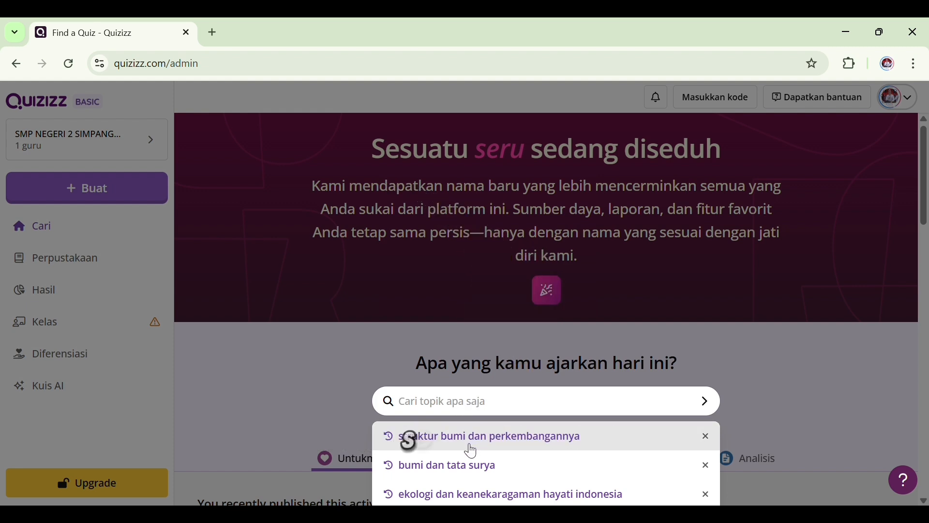
text(s)
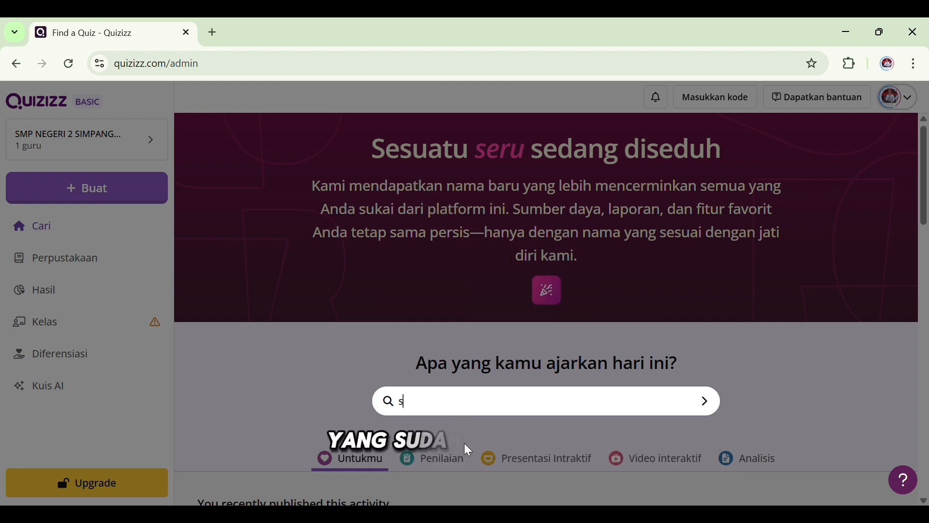
text(truktur)
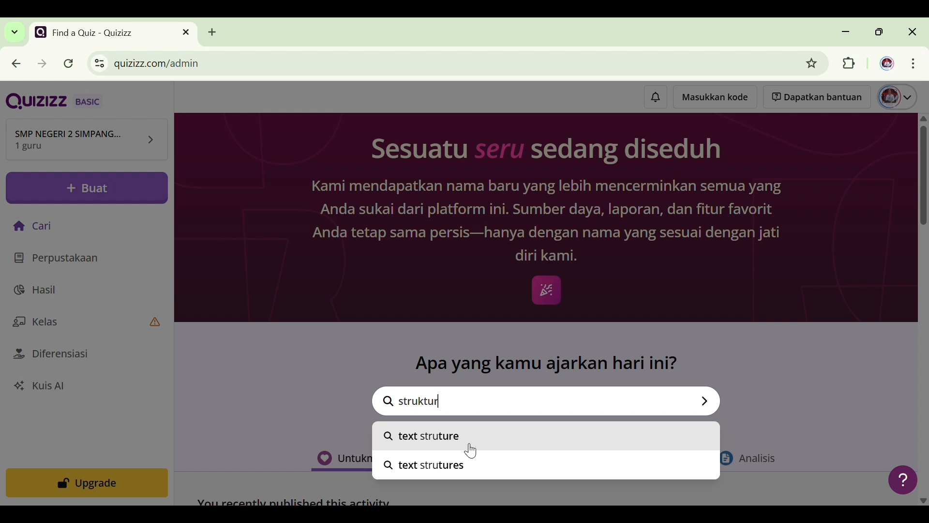
text( bu)
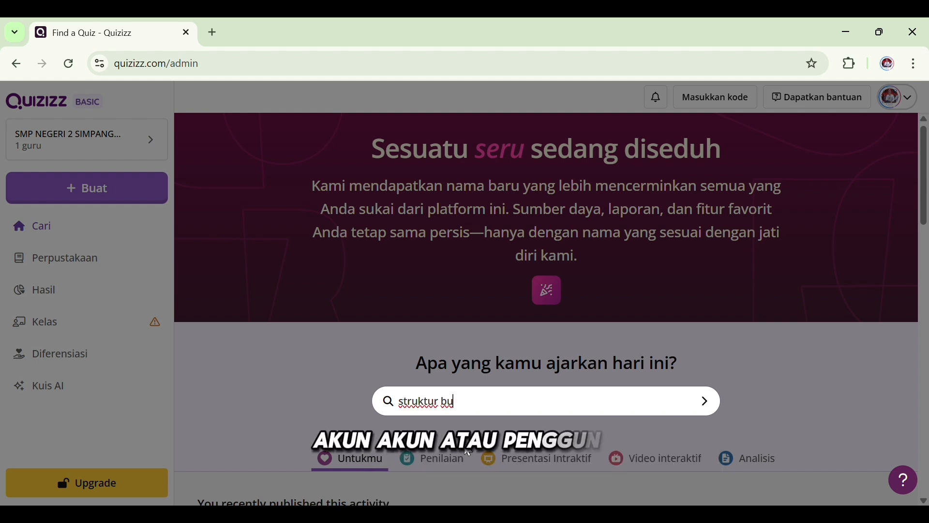
text(mi dan tat)
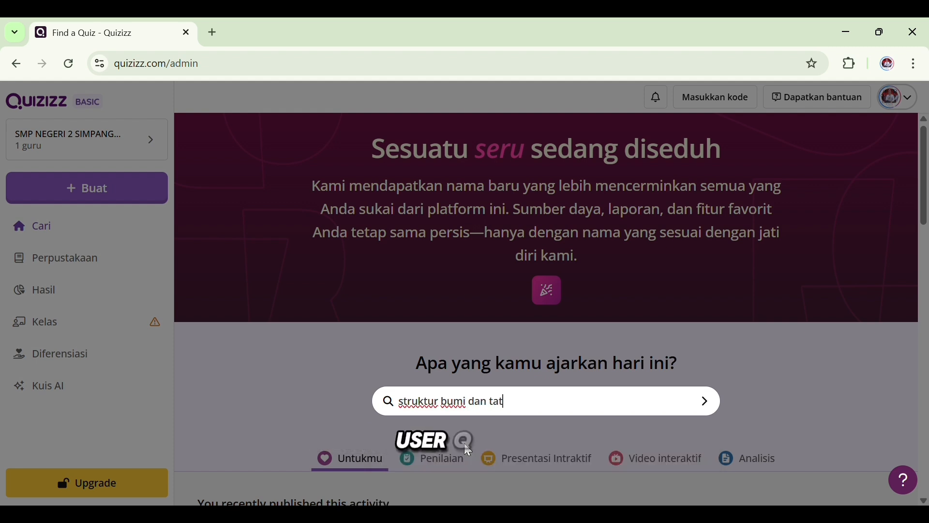
text(a surya)
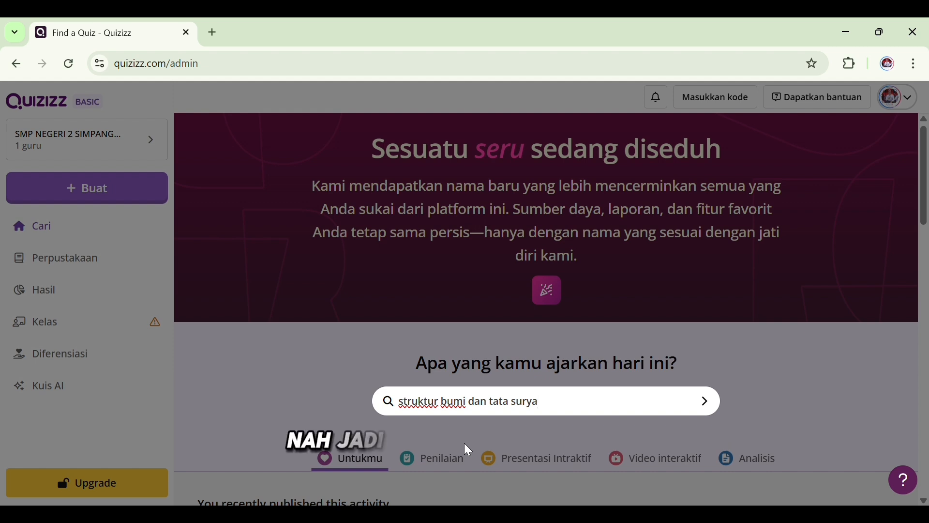
key(Return)
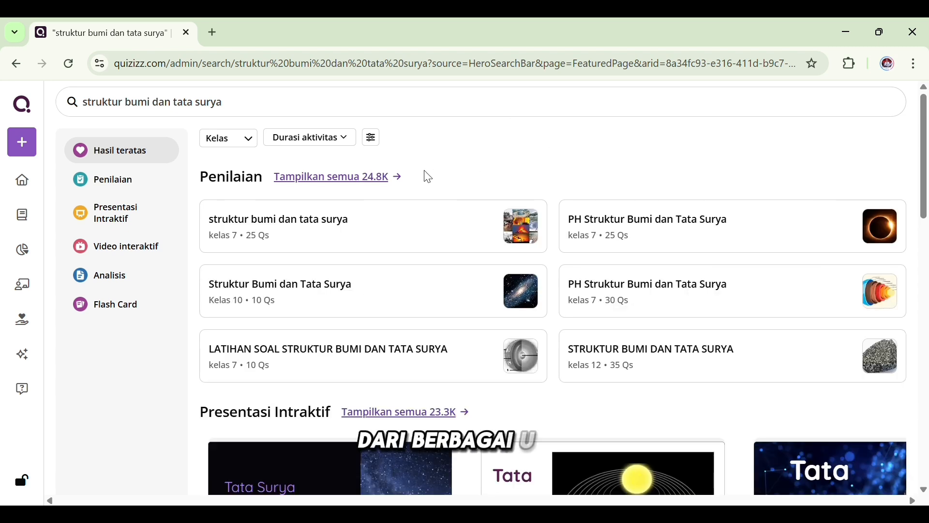
Look through the questions of the assessments "struktur bumi dan tata surya" and "LATIHAN SOAL STRUKTUR BUMI DAN TATA SURYA" in the search results.
click(367, 188)
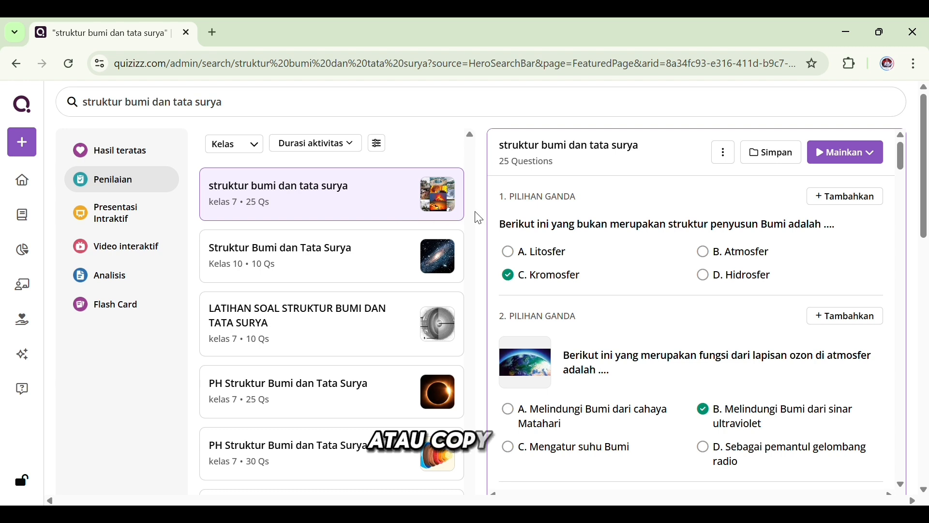
scroll(661, 295, down, 6)
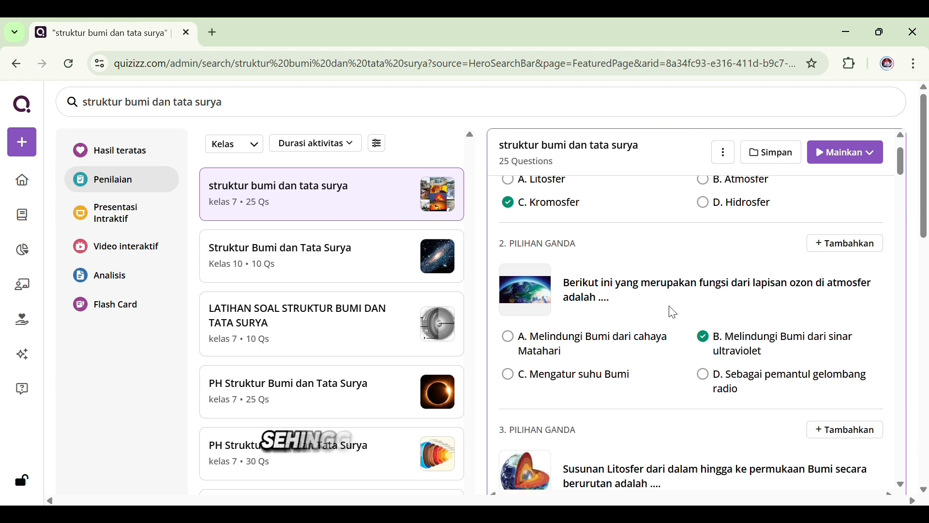
scroll(669, 307, down, 8)
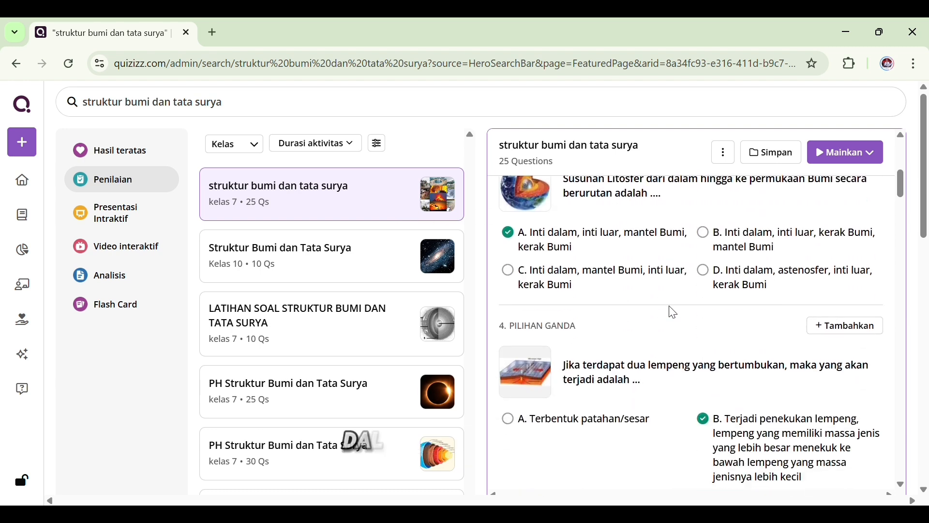
scroll(672, 313, down, 8)
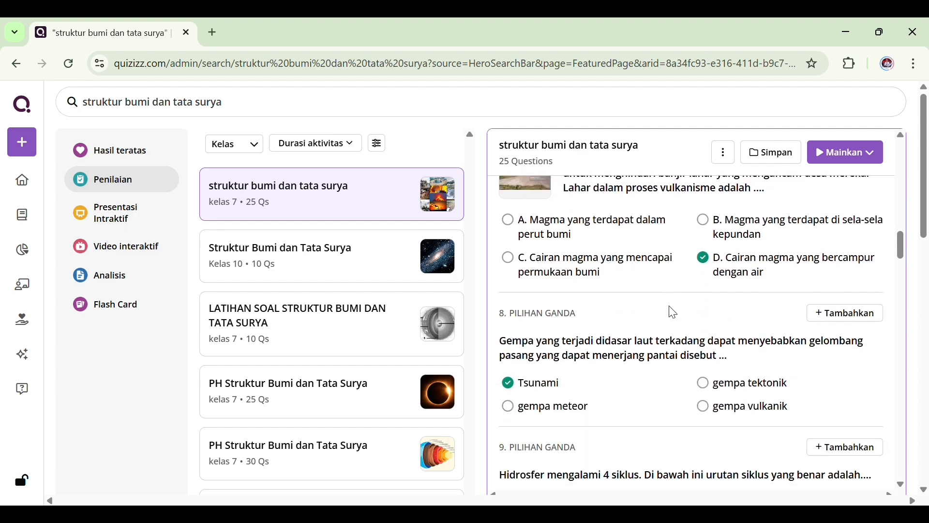
click(325, 323)
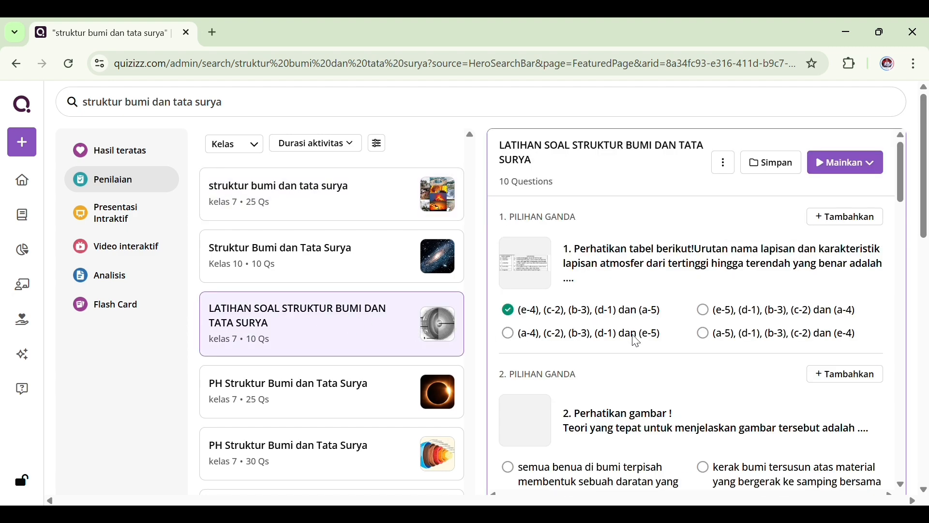
scroll(650, 344, down, 5)
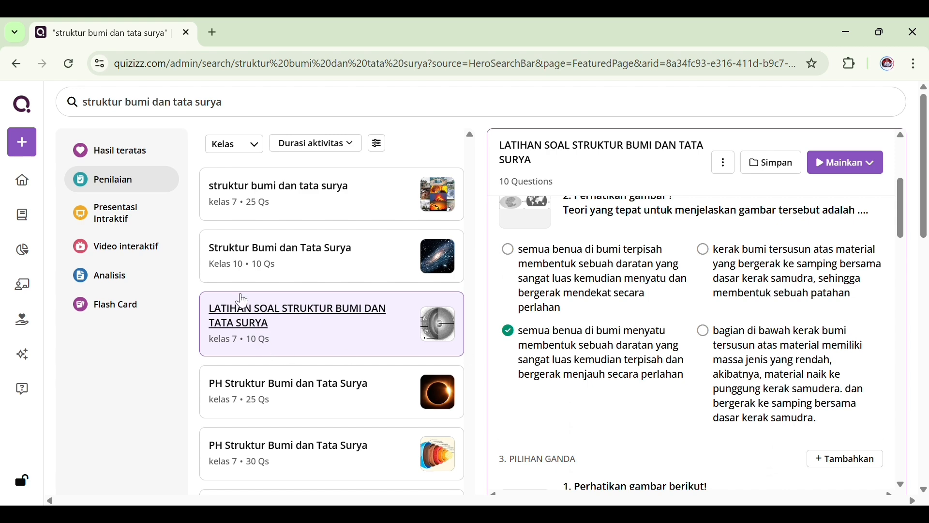
Browse further results and make an editable copy of the quiz "KISI-KISI EVALUASI HASIL PJJ (Struktur Bumi dan Tata Surya)".
click(252, 265)
click(253, 400)
click(272, 192)
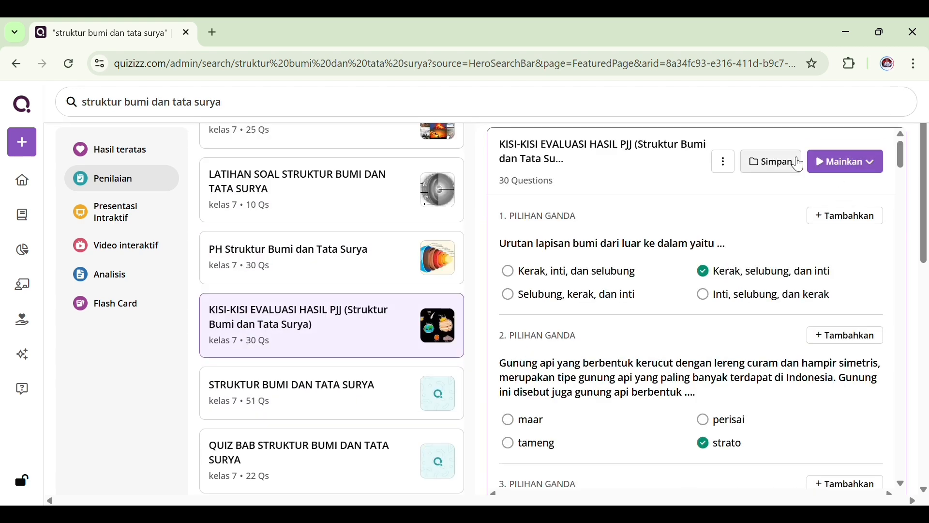
click(726, 161)
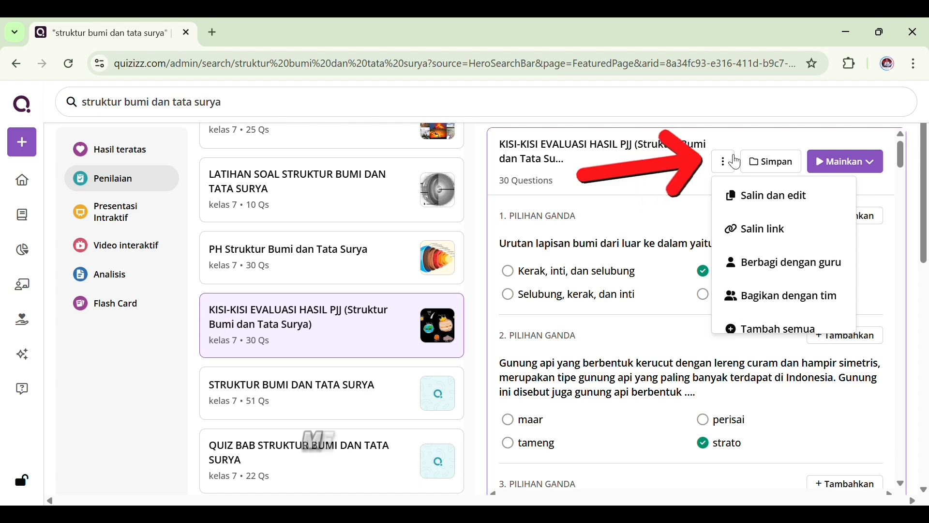
click(764, 201)
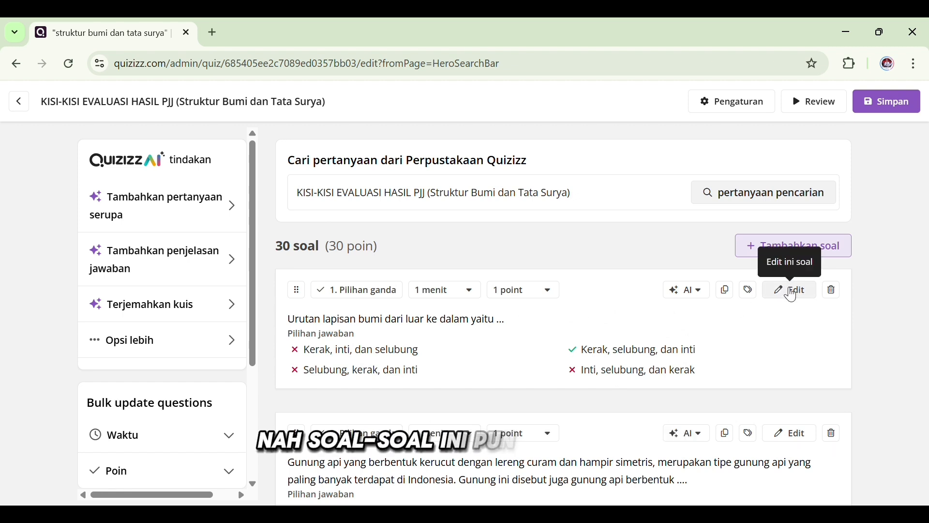
Review the questions of the copied quiz and delete question 24 about space rocks that fall to Earth.
scroll(561, 347, down, 8)
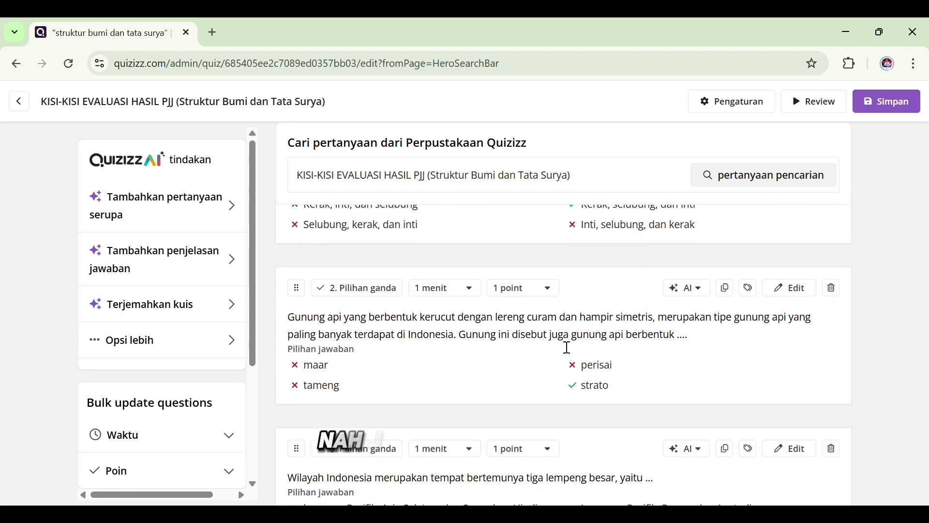
scroll(531, 353, down, 20)
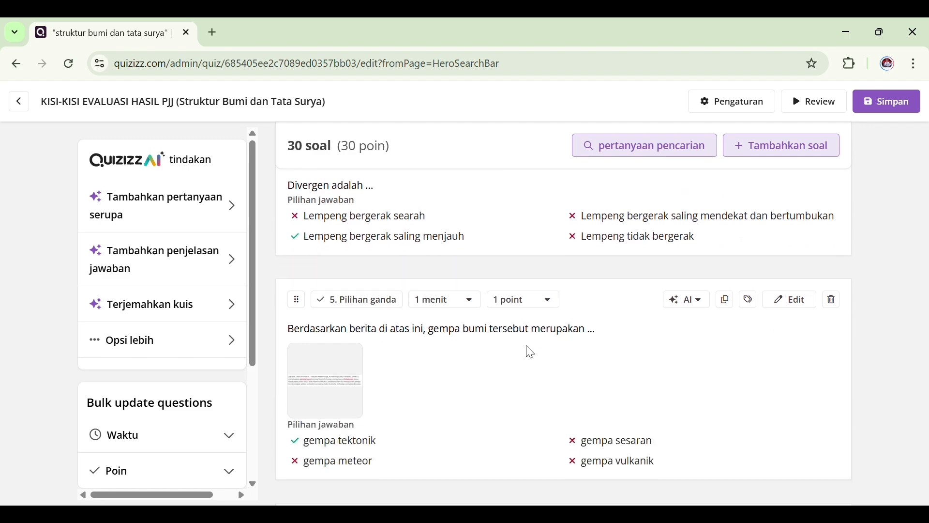
scroll(536, 355, down, 20)
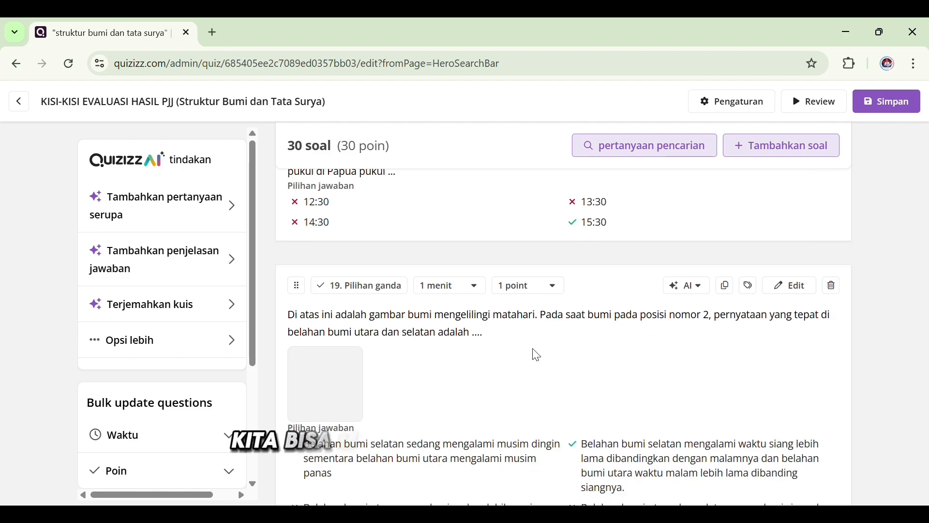
scroll(537, 354, up, 6)
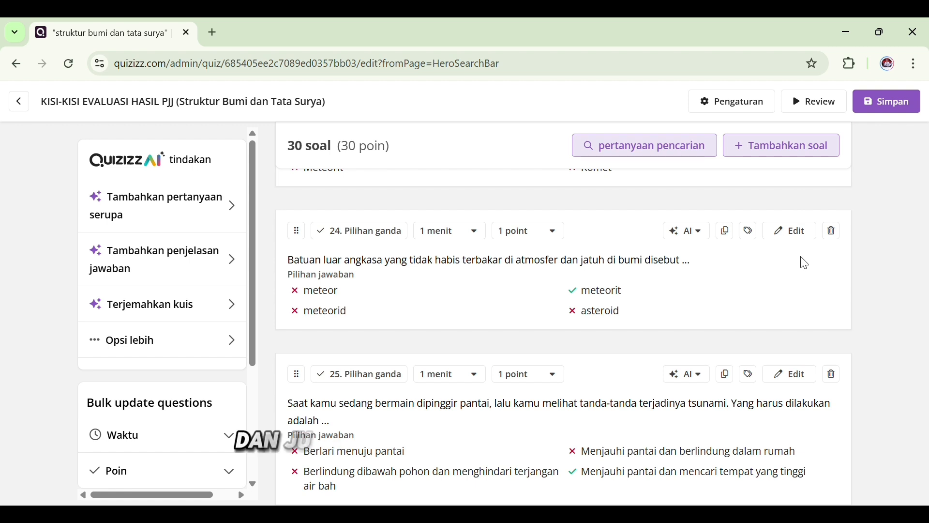
click(833, 232)
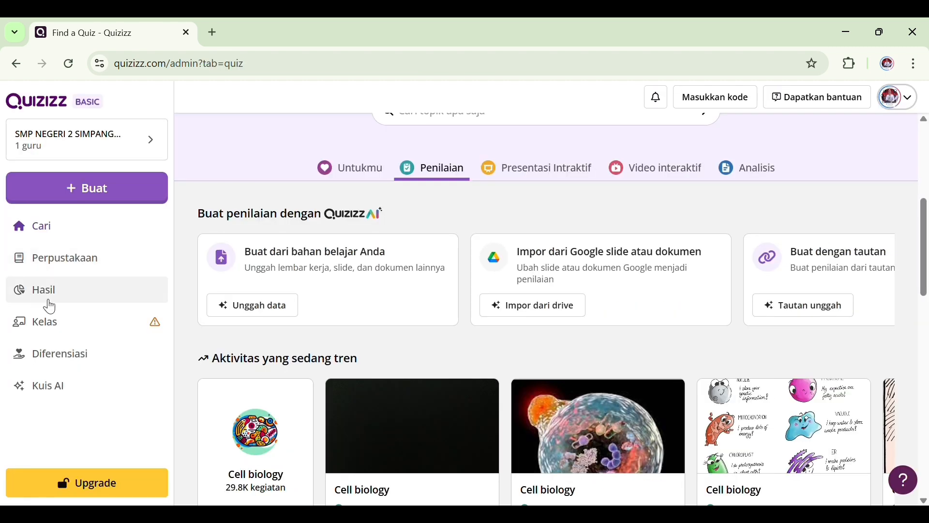
Open the list of quiz results, check the Klasifikasi Makhluk hidup report and return to the list.
click(54, 300)
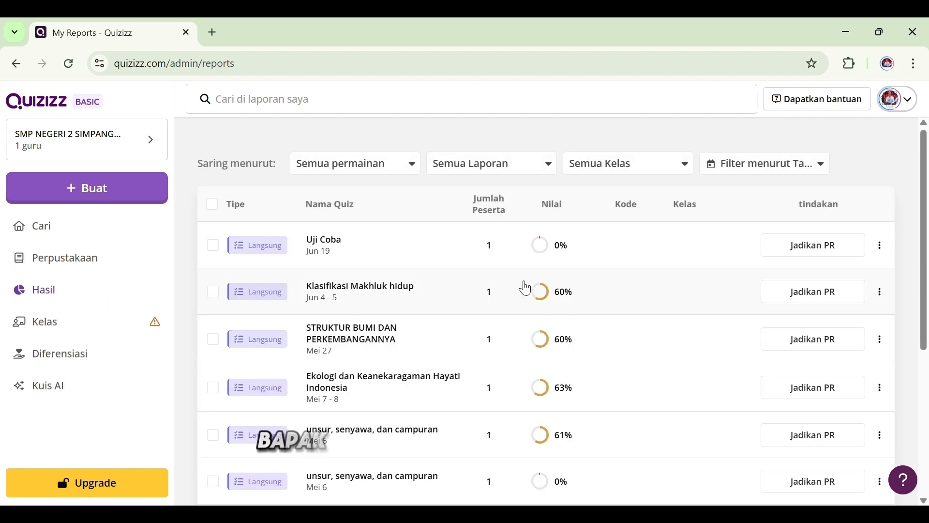
click(380, 293)
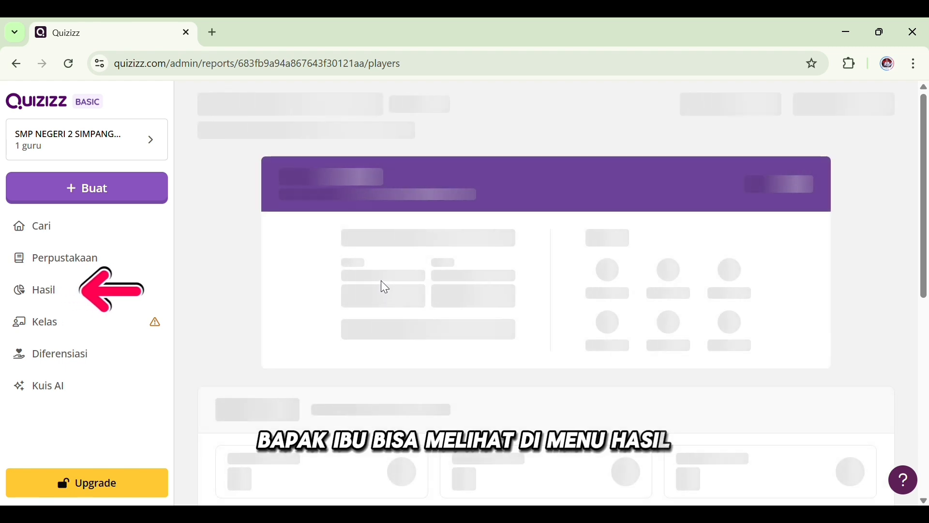
key(alt+Left)
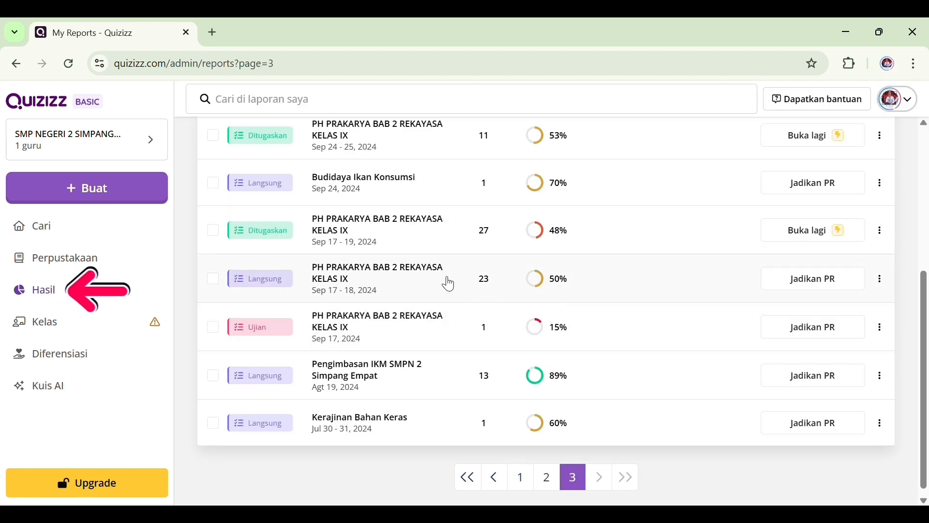
Open the Sep 17 - 19, 2024 report of PH PRAKARYA BAB 2 REKAYASA KELAS IX and review participants' scores and the attempt display options.
click(418, 223)
scroll(584, 301, down, 8)
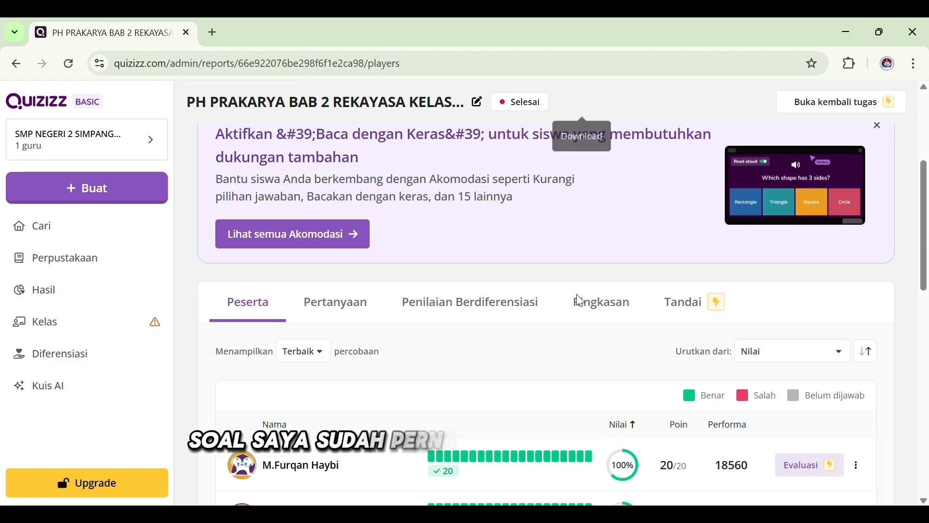
scroll(521, 302, down, 2)
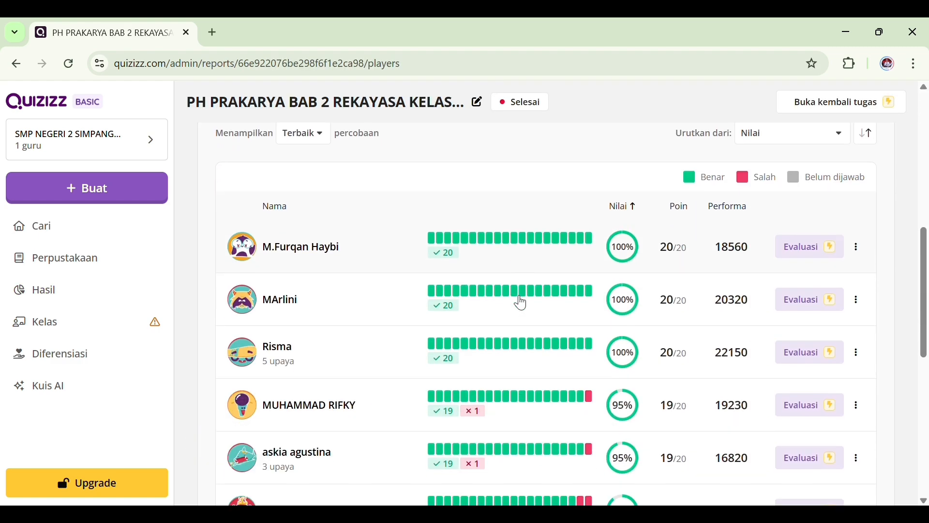
scroll(508, 290, down, 3)
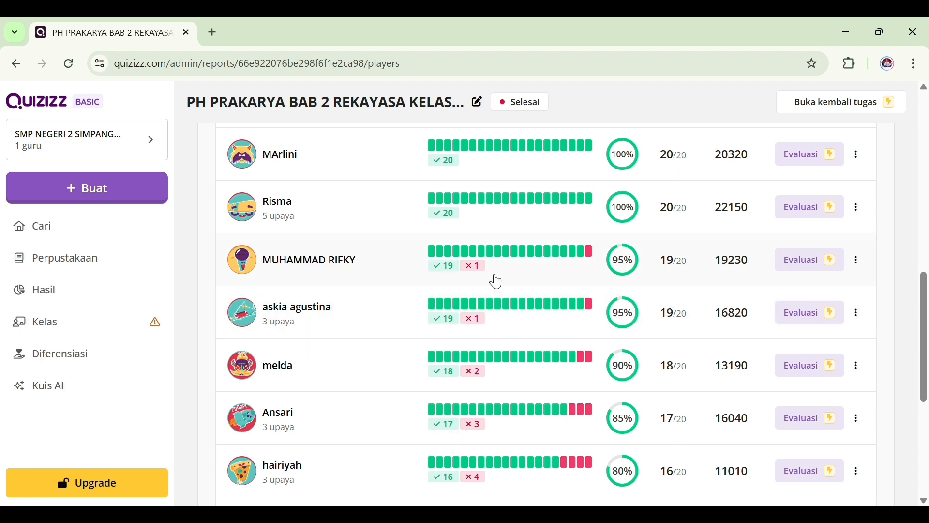
scroll(537, 348, down, 3)
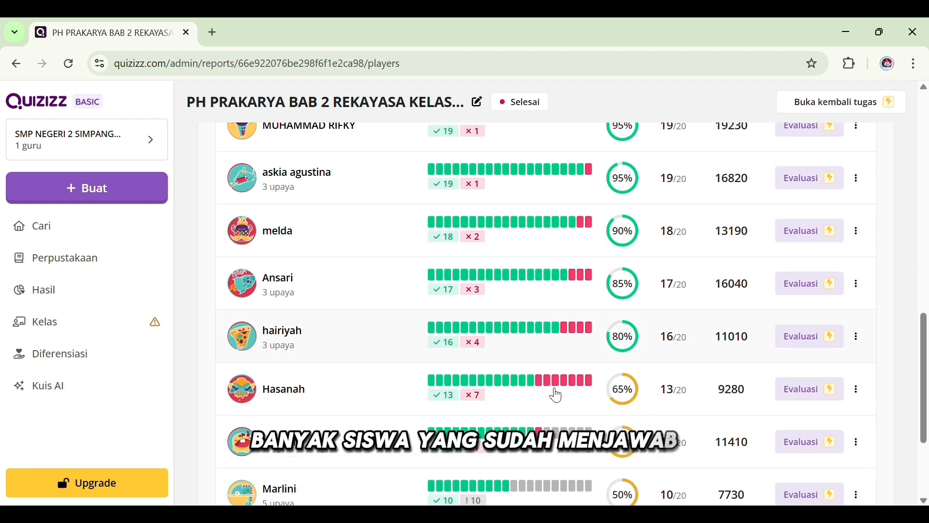
scroll(537, 339, down, 2)
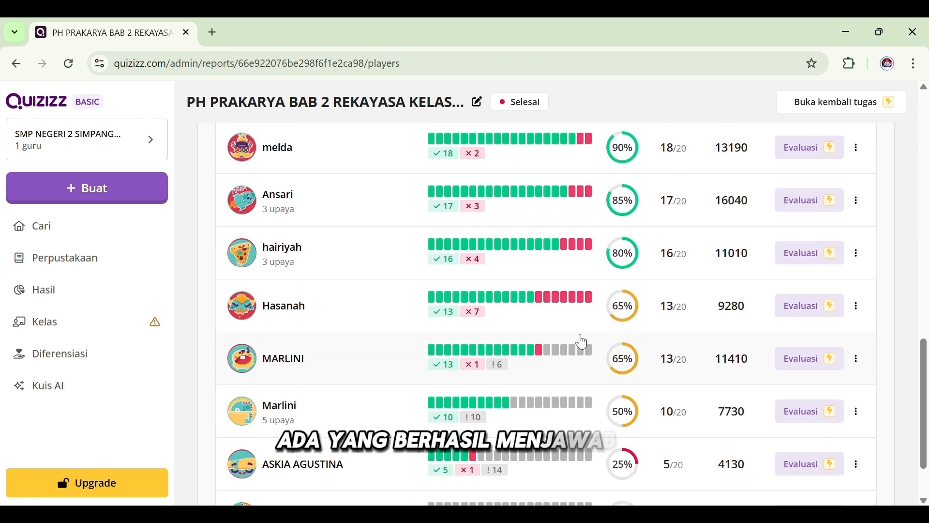
scroll(532, 355, down, 2)
scroll(564, 363, up, 13)
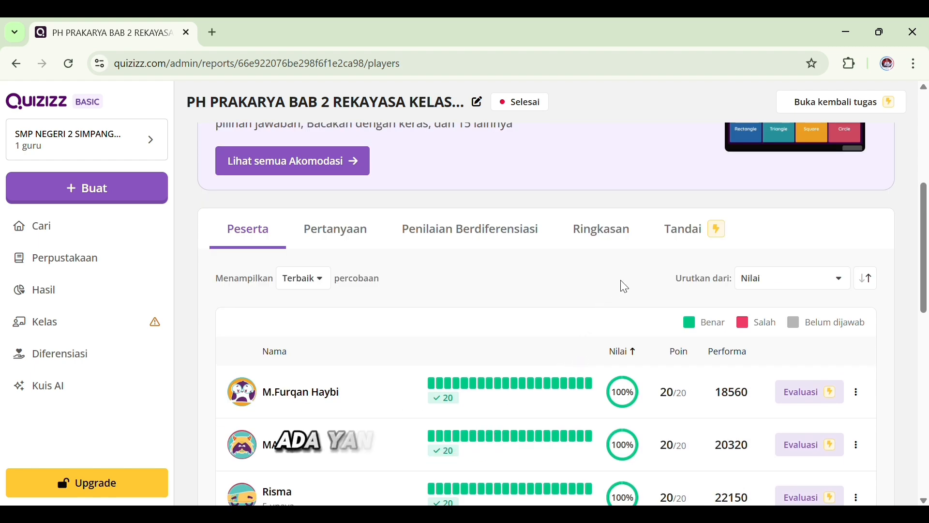
click(324, 283)
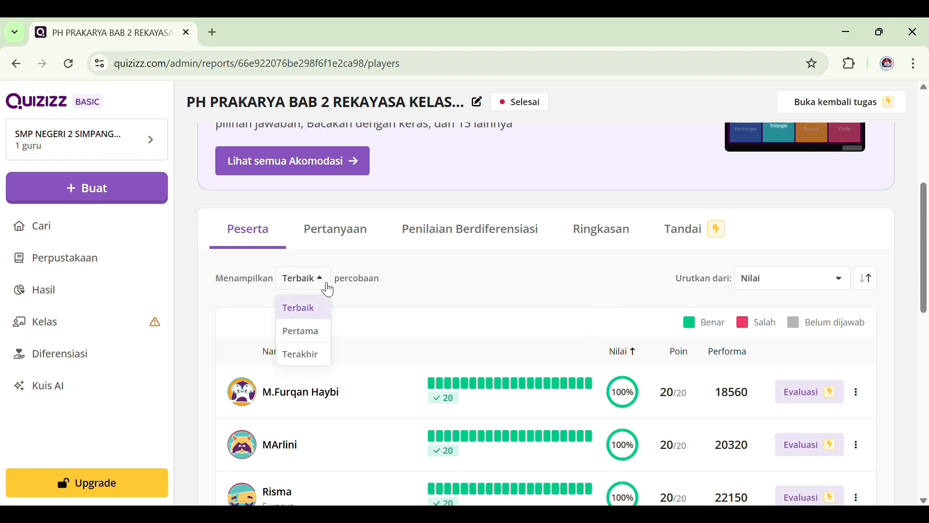
click(324, 283)
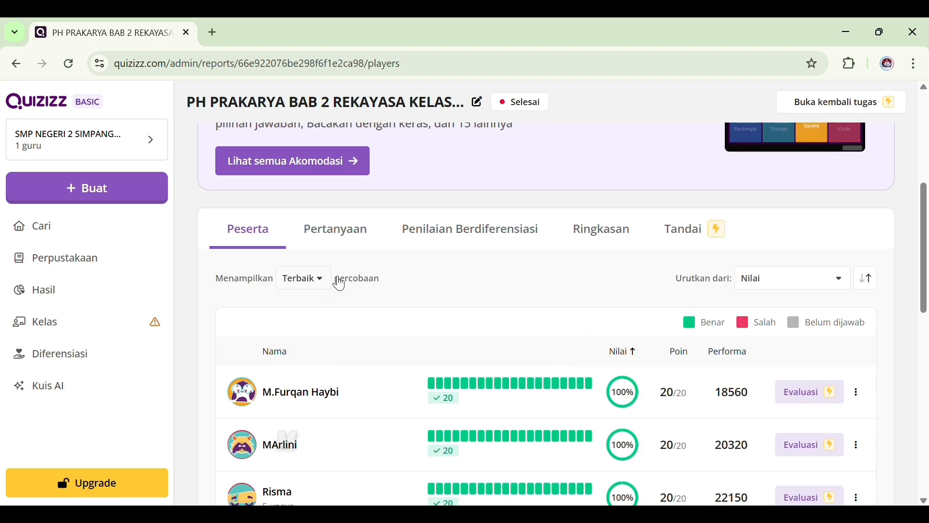
Show the report's Ringkasan view and examine each participant's answers for all questions through Q20.
click(614, 237)
scroll(566, 321, down, 2)
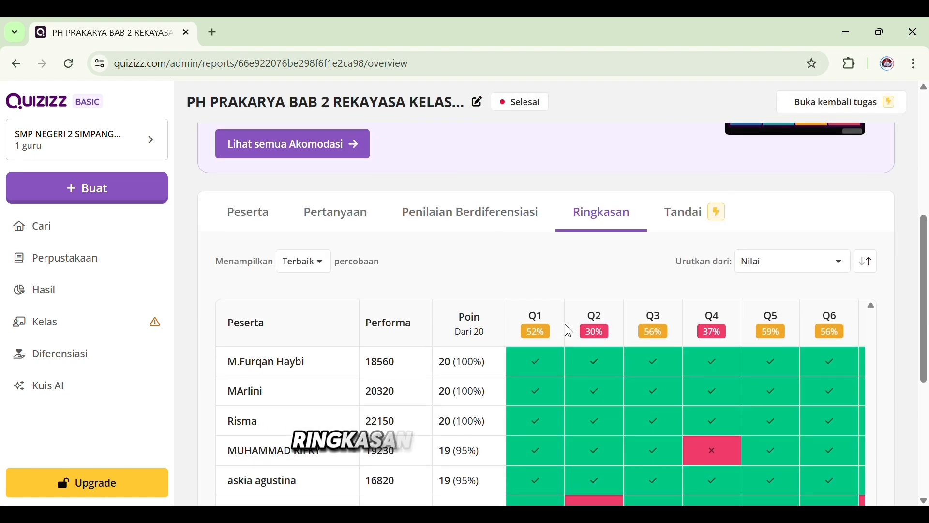
scroll(570, 322, down, 1)
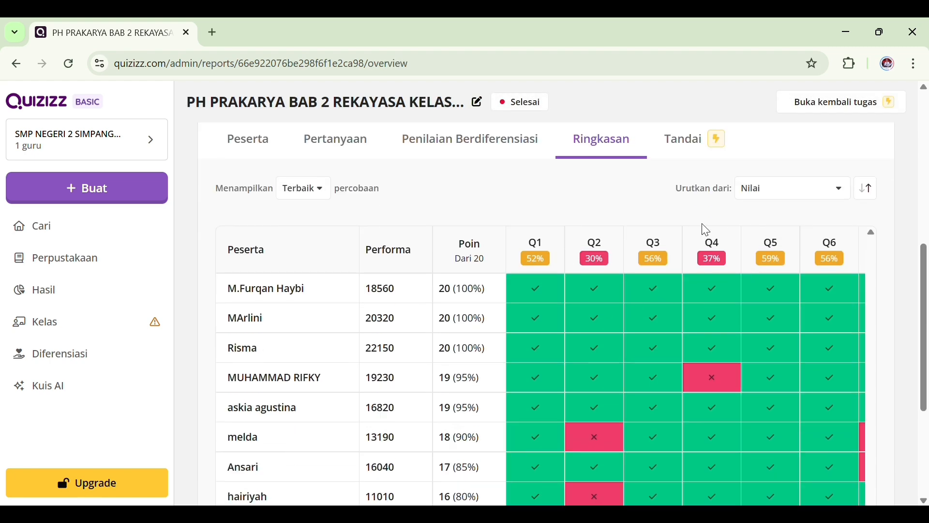
scroll(587, 208, down, 1)
scroll(531, 234, down, 3)
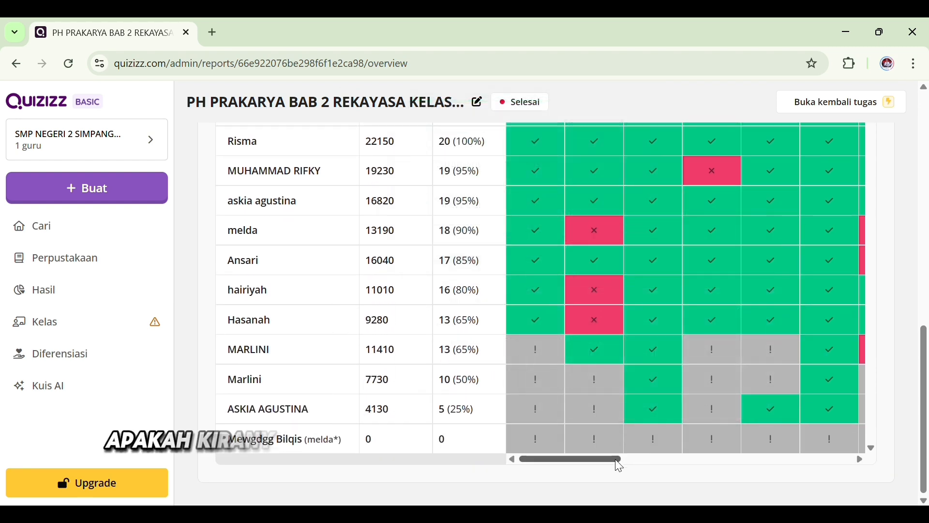
drag(614, 458, 858, 436)
mouse_move(859, 436)
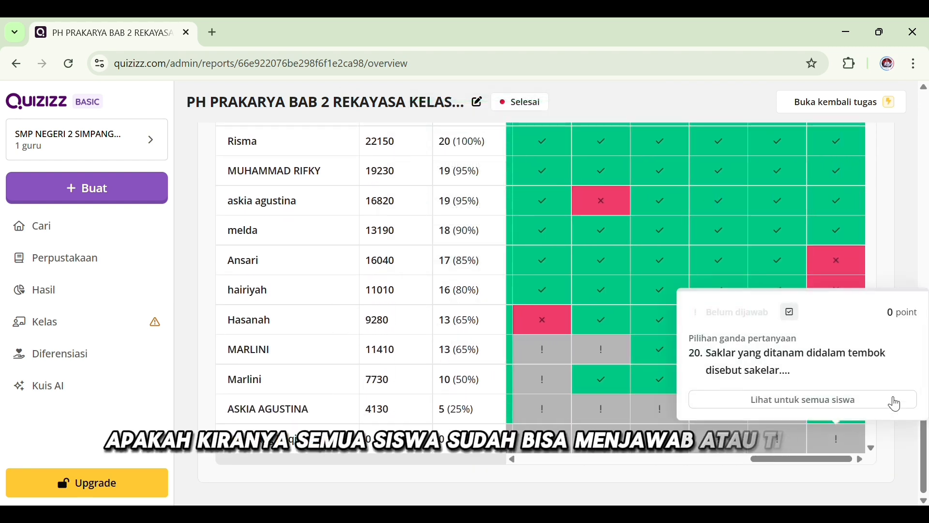
scroll(899, 245, up, 5)
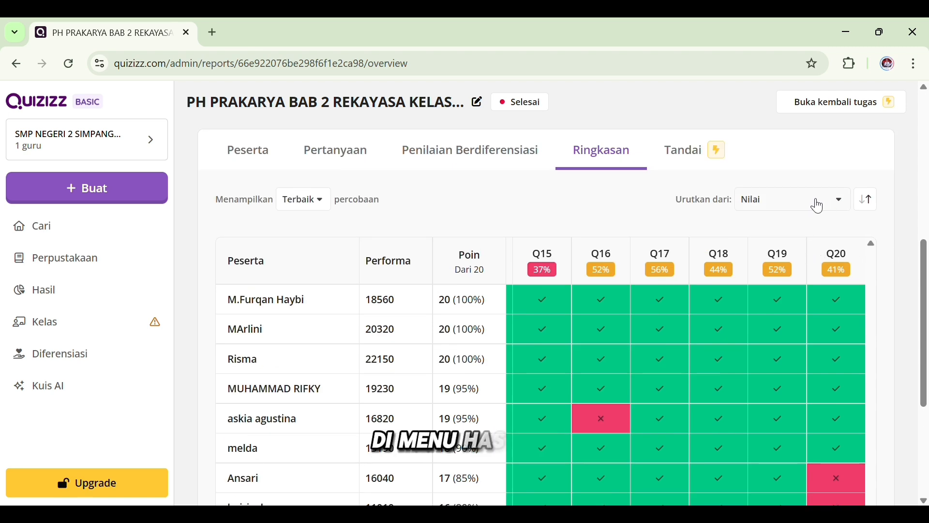
scroll(531, 206, up, 6)
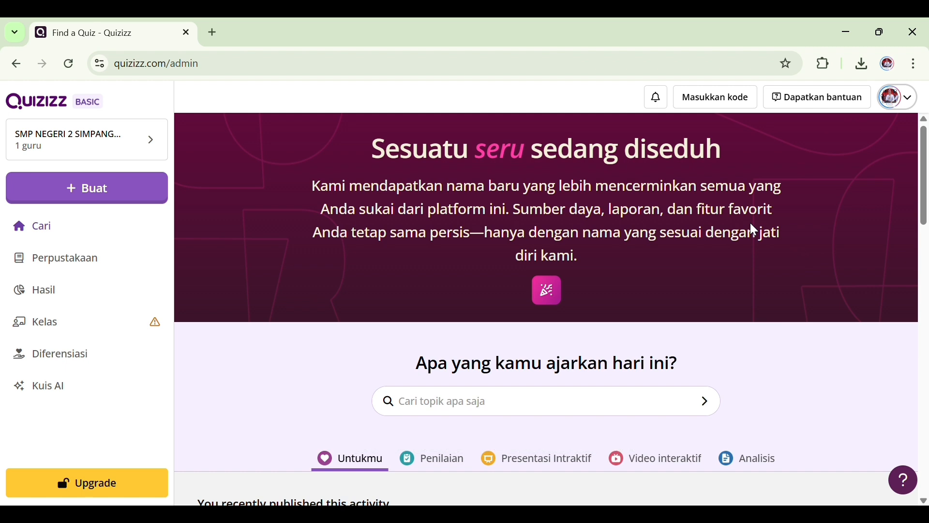
scroll(750, 223, down, 1)
scroll(751, 223, down, 3)
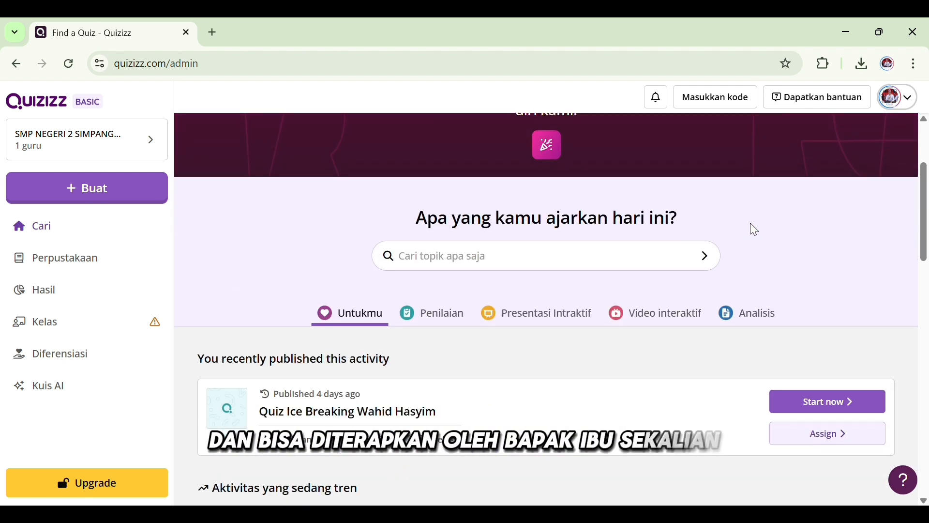